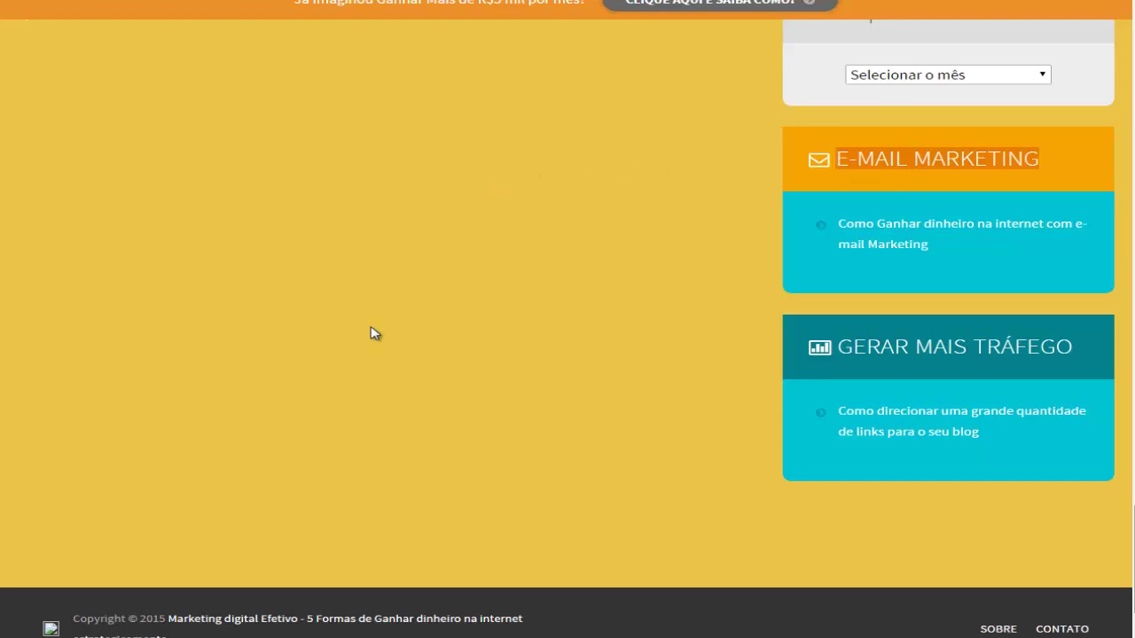
# Step: Examine how the category blocks such as E-mail Marketing and Gerar Mais Tráfego are laid out in the blog's sidebar
pyautogui.scroll(-1, 372, 332)
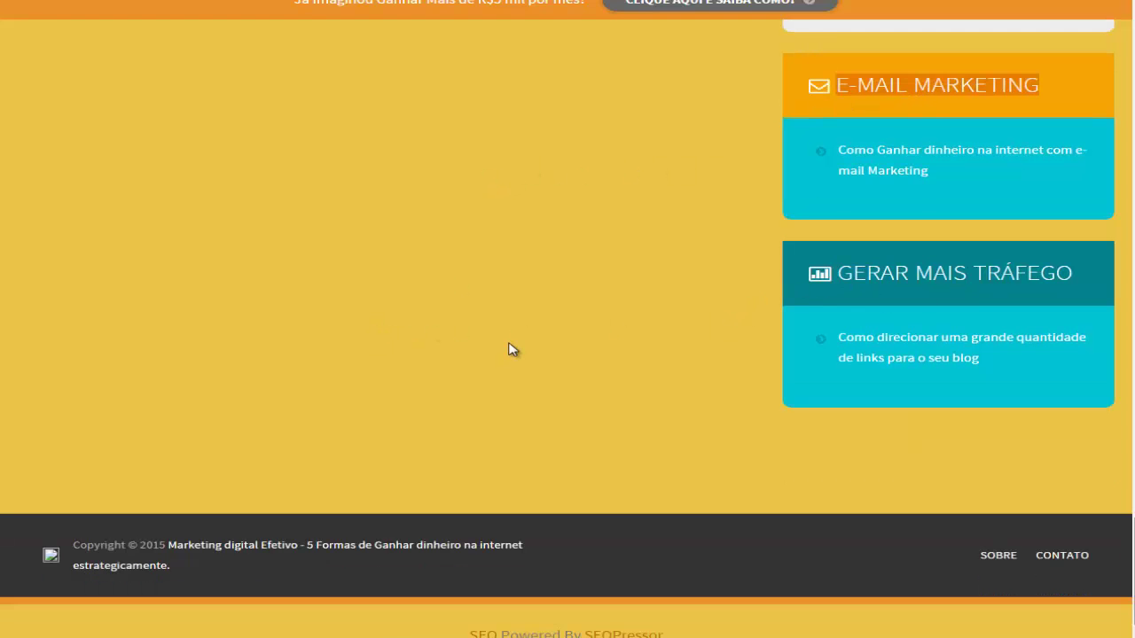
pyautogui.scroll(-1, 514, 348)
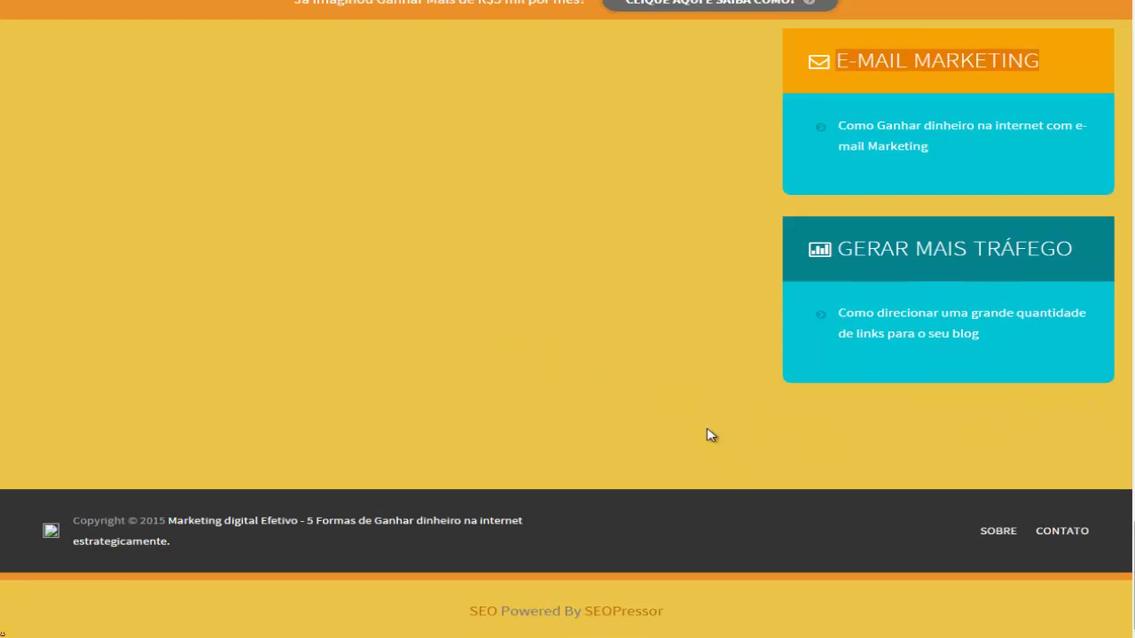
pyautogui.scroll(3, 742, 387)
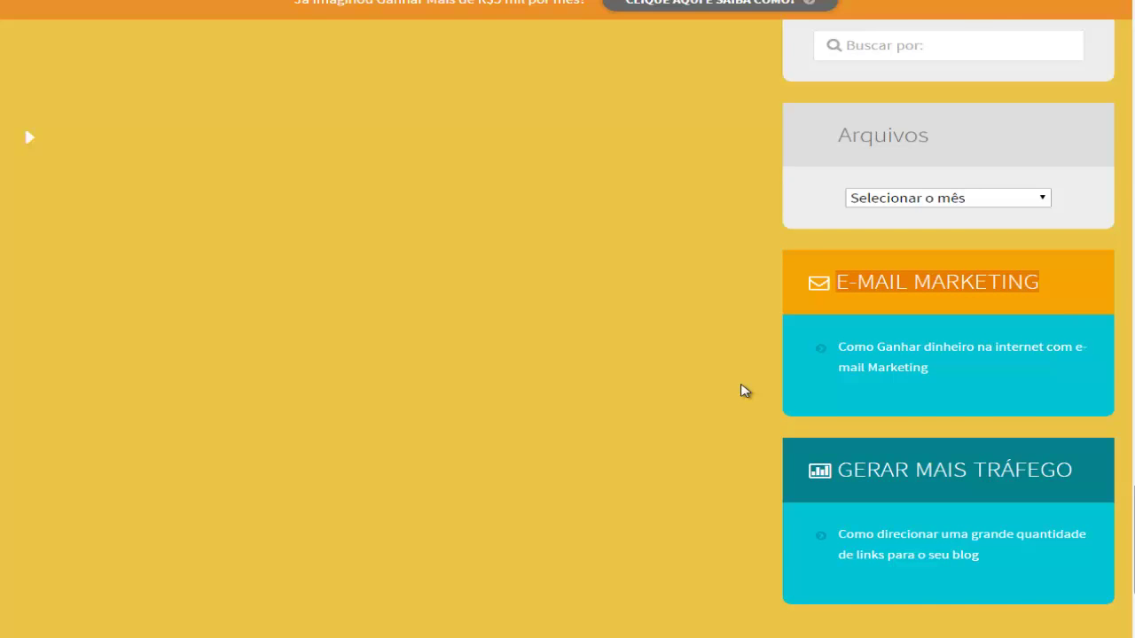
pyautogui.scroll(2, 742, 390)
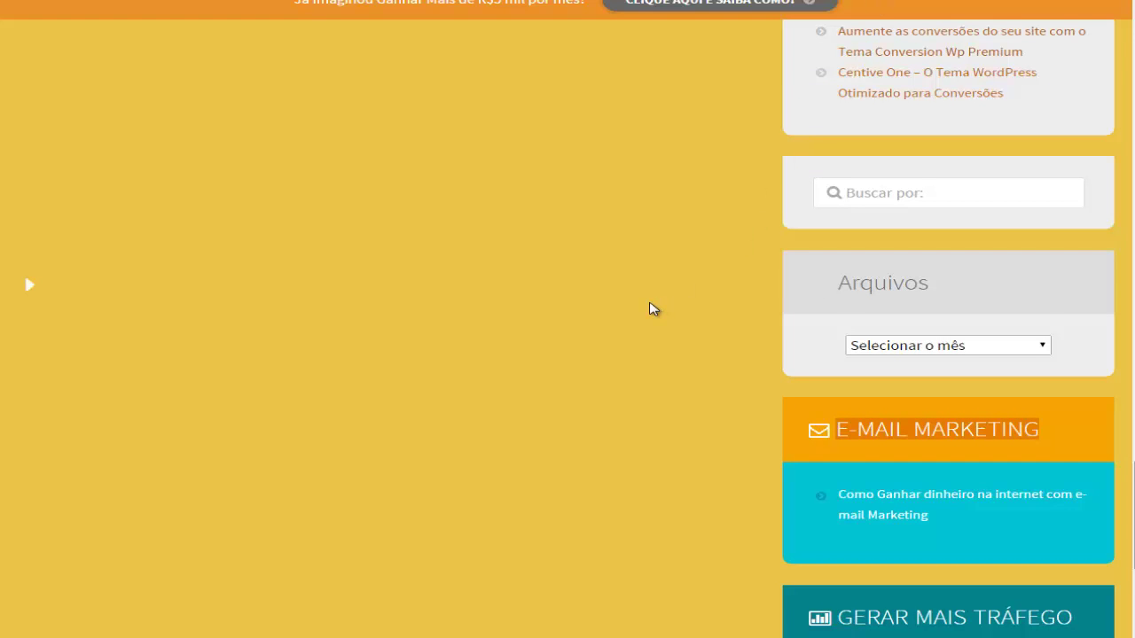
pyautogui.scroll(-3, 651, 308)
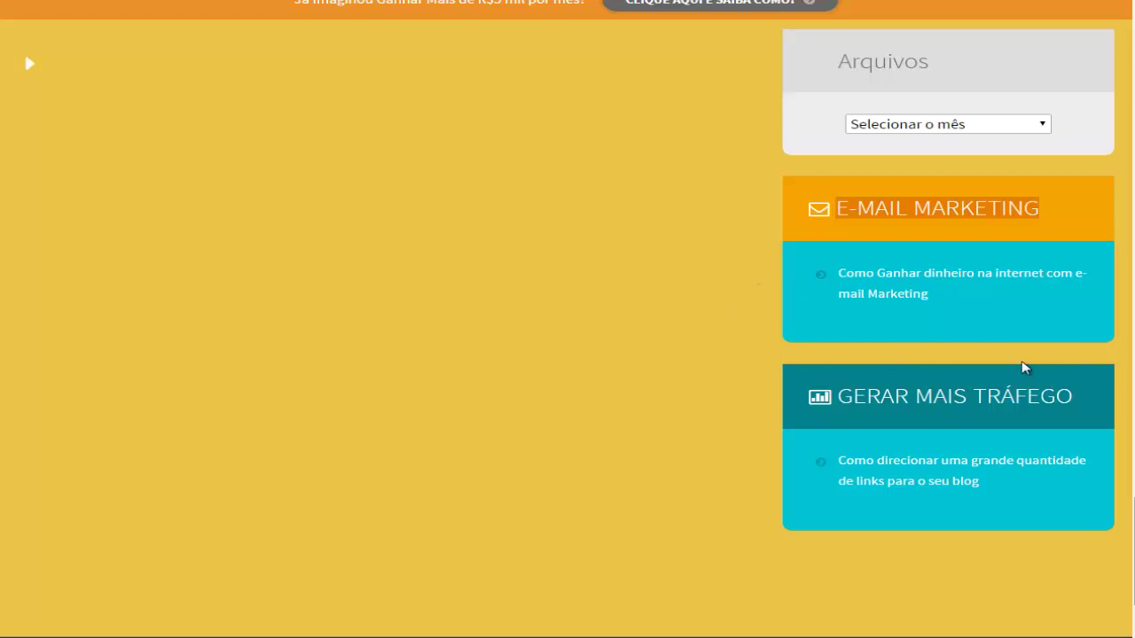
pyautogui.scroll(-3, 790, 365)
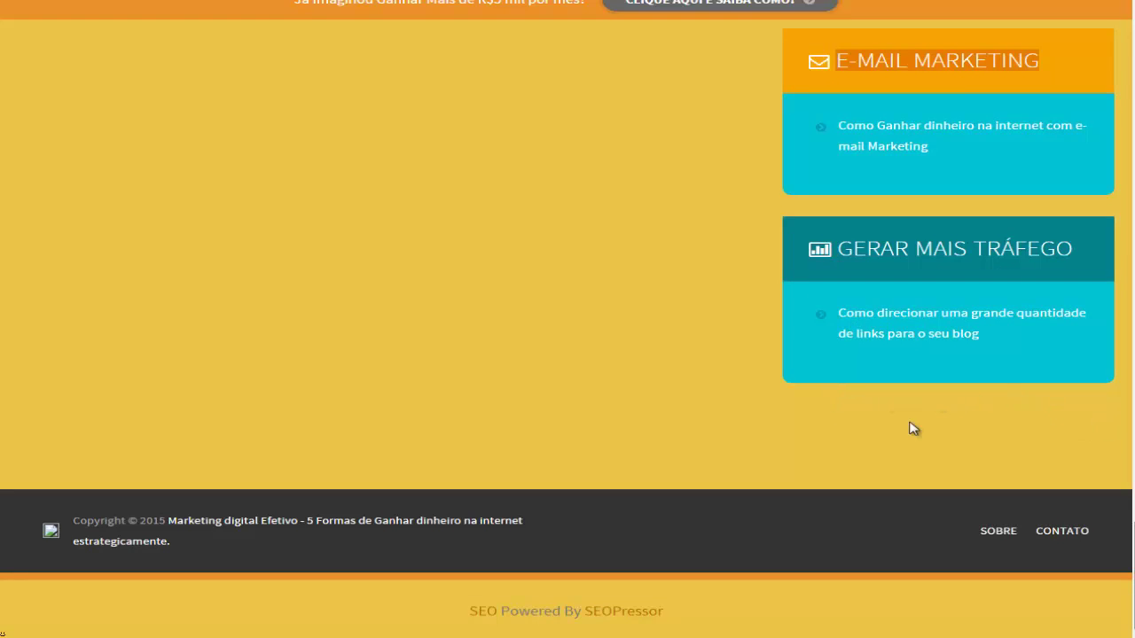
pyautogui.scroll(5, 780, 428)
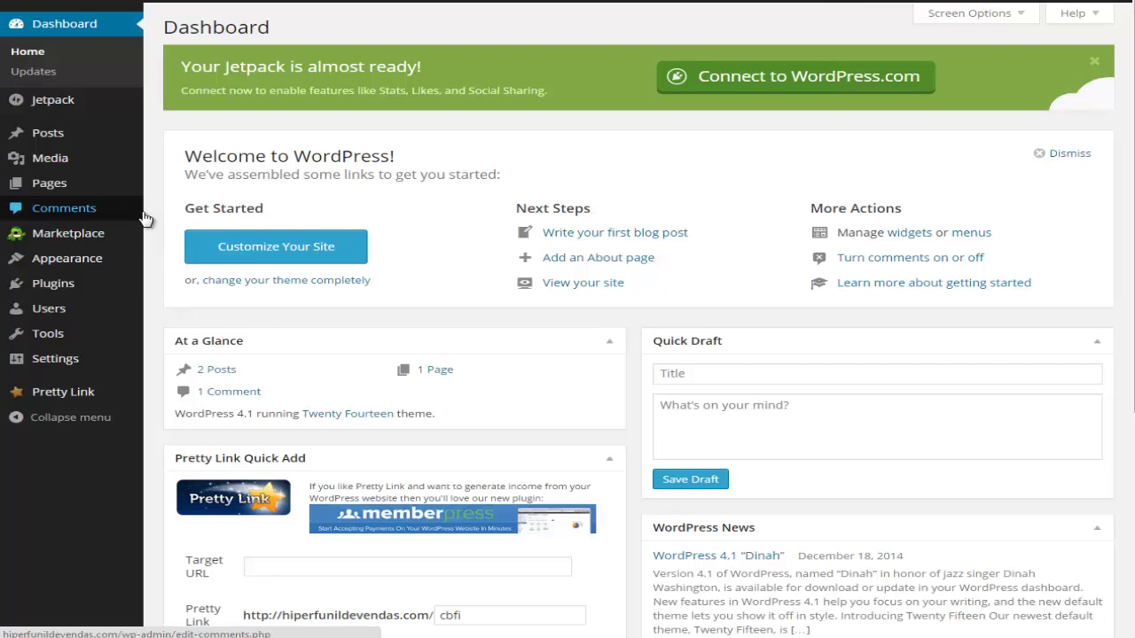
# Step: Switch to the WordPress dashboard and open the page for managing post categories
pyautogui.moveTo(129, 182)
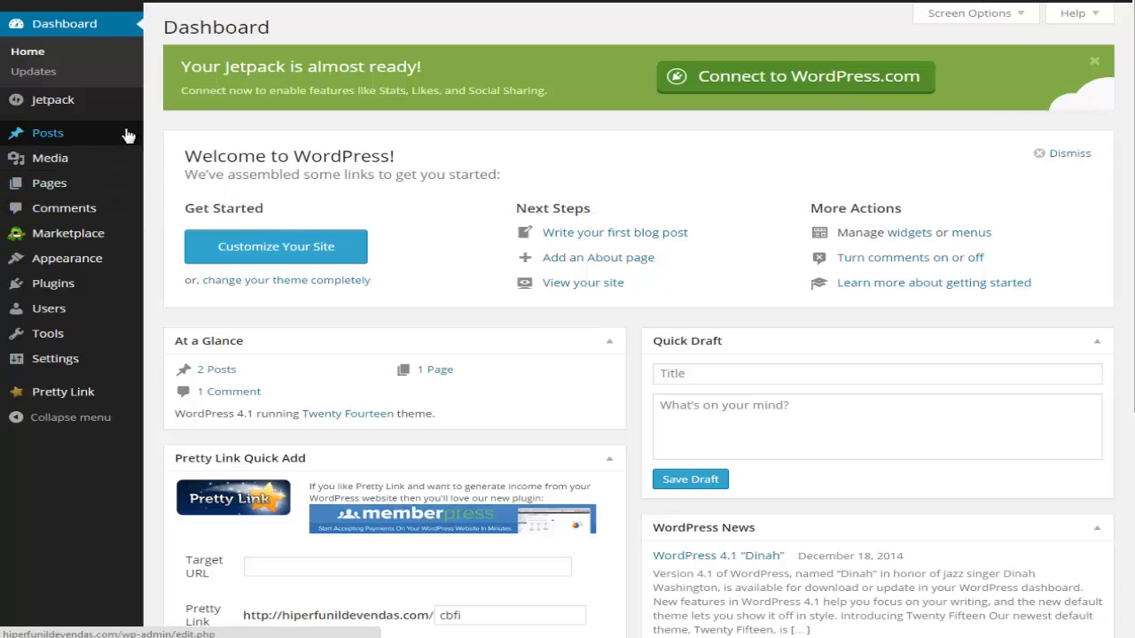
pyautogui.moveTo(128, 135)
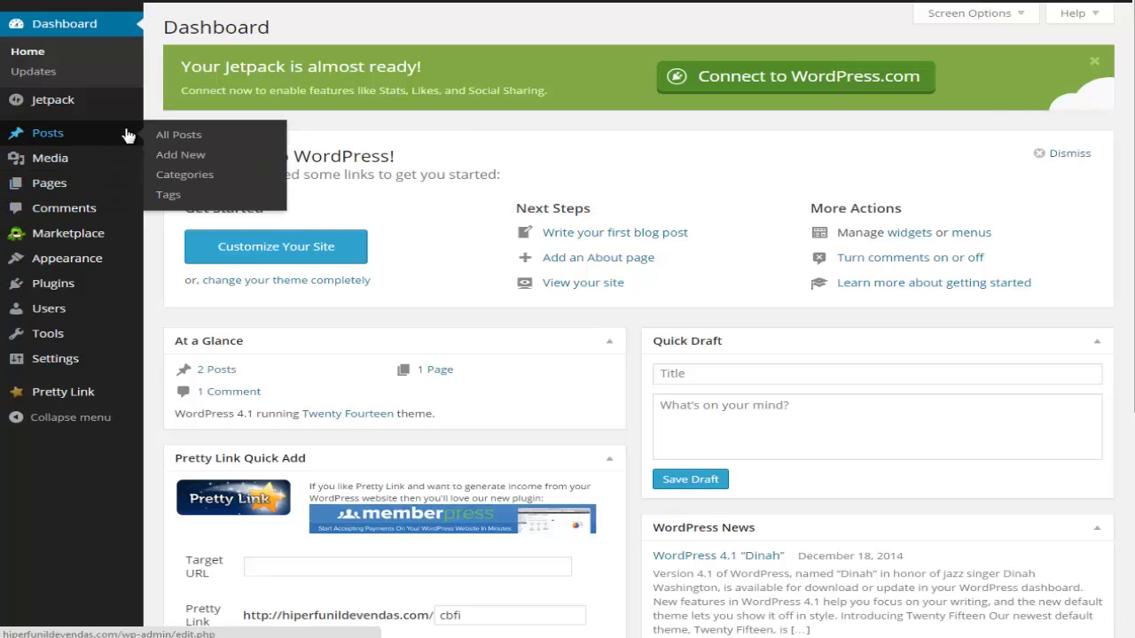
pyautogui.rightClick(177, 183)
pyautogui.click(257, 191)
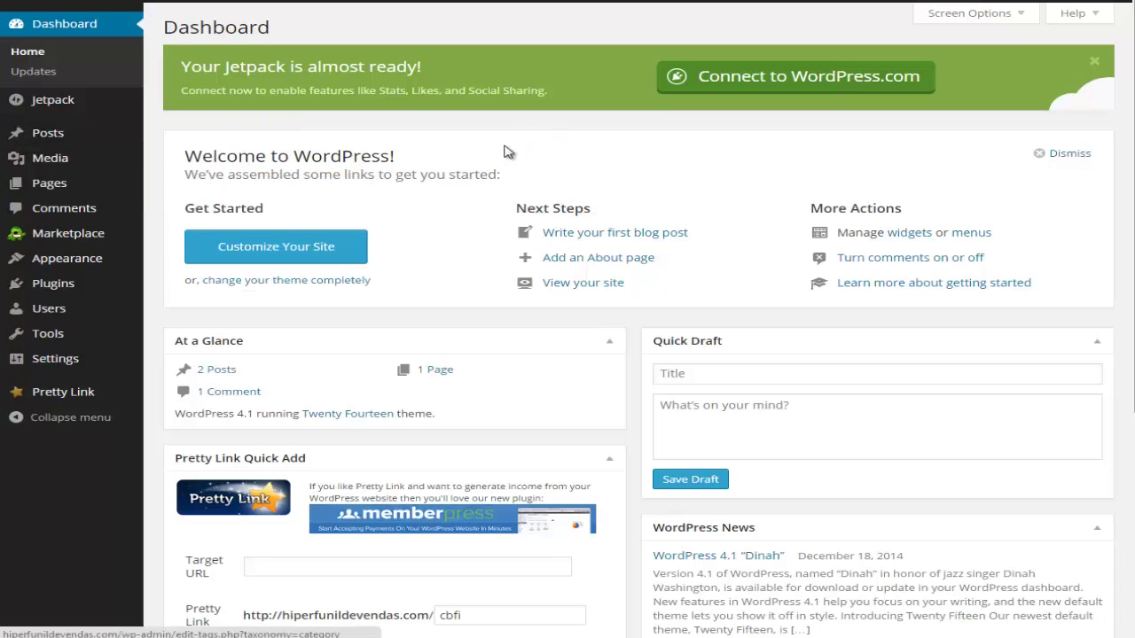
pyautogui.moveTo(124, 133)
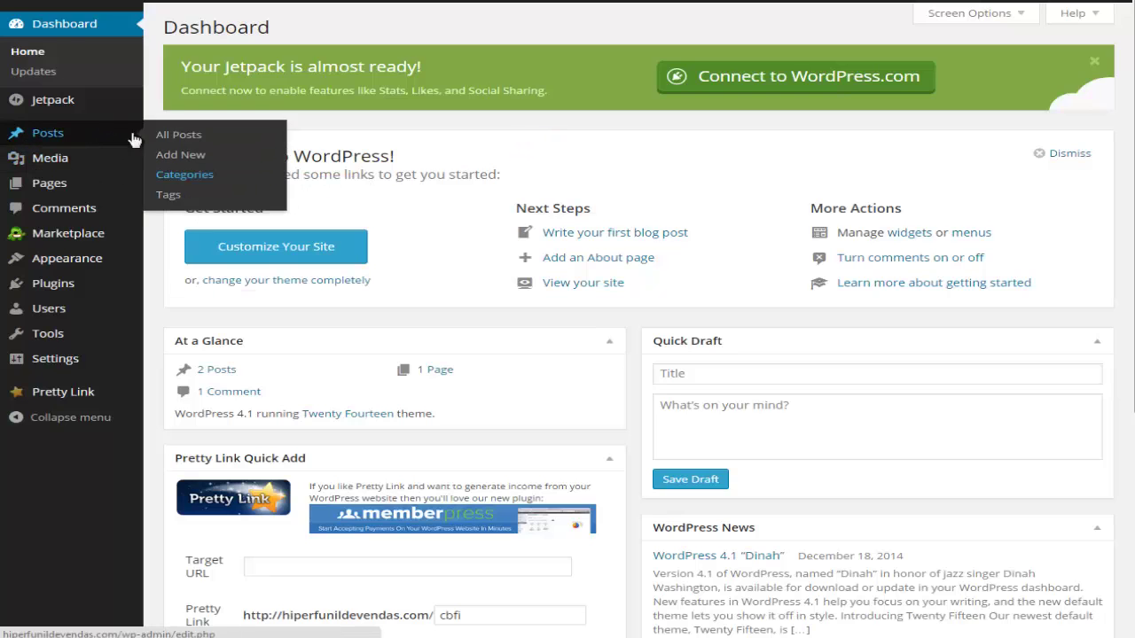
pyautogui.click(192, 178)
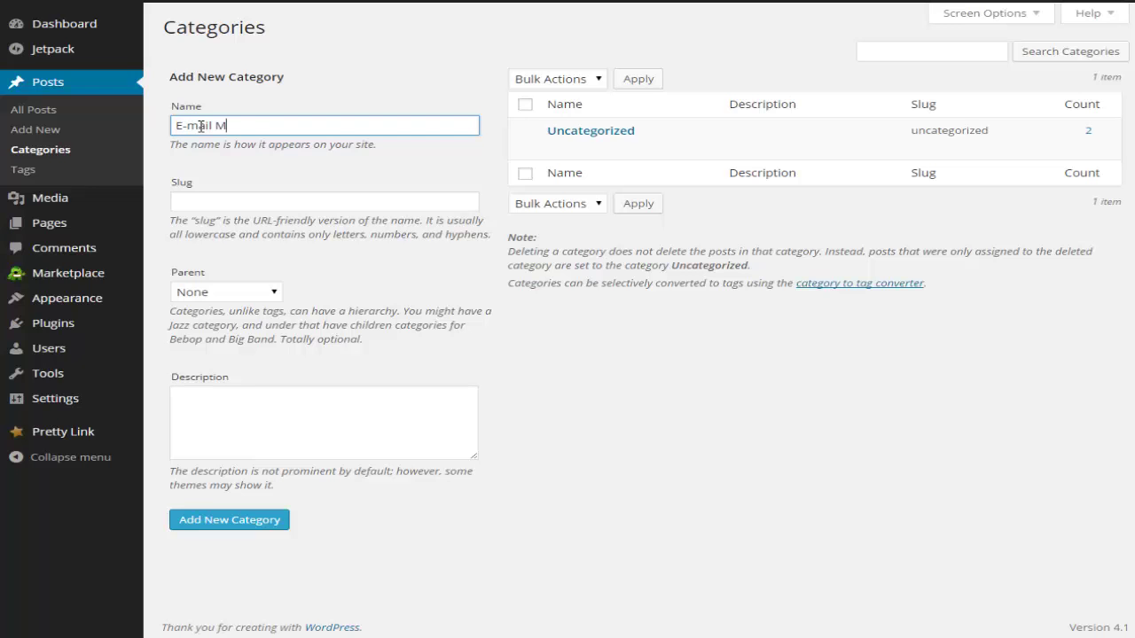
# Step: Fill in the new category: name "E-mail Marketing", slug "Tudo sobre e-mail marketing", description "Aprenda a dominar as estratégias de e-mail marketing."
pyautogui.write('ing')
pyautogui.click(203, 203)
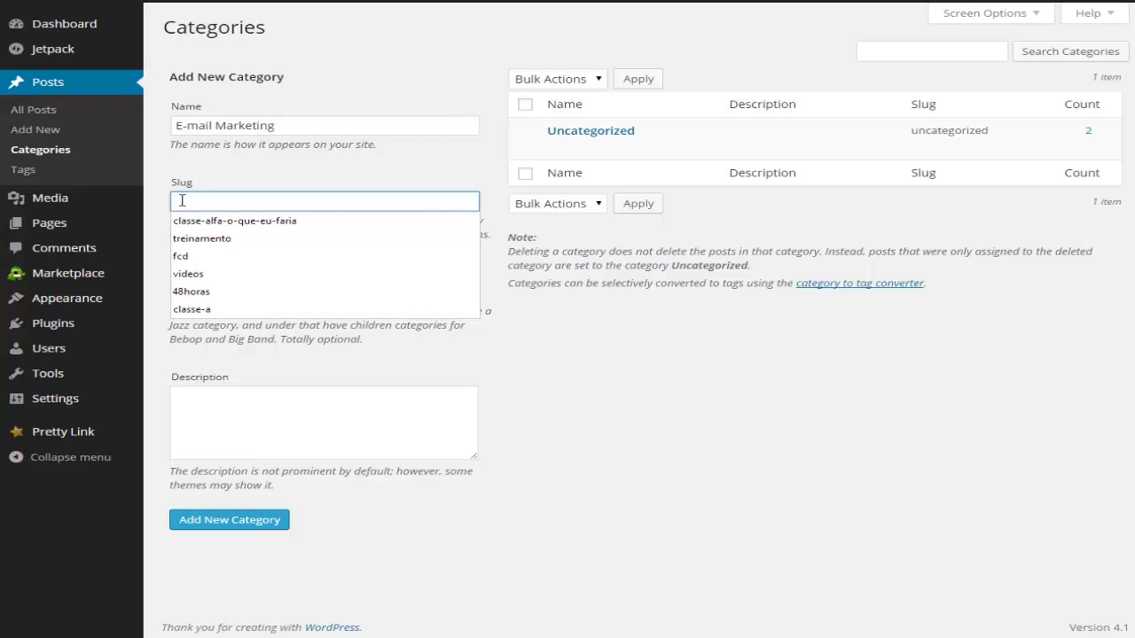
pyautogui.write('tudo')
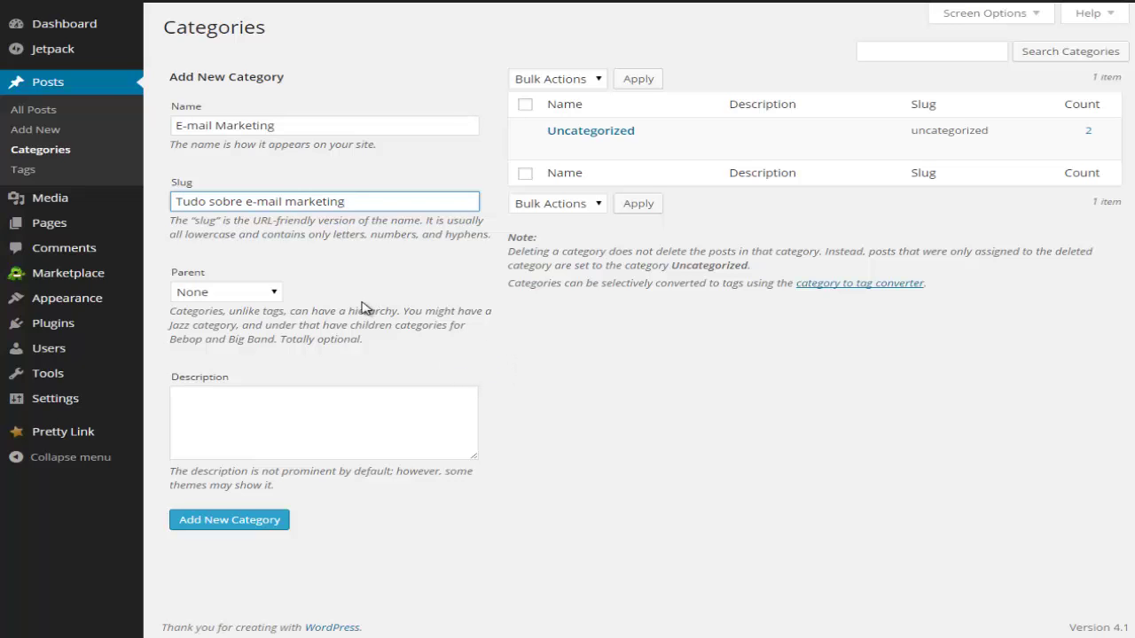
pyautogui.click(226, 409)
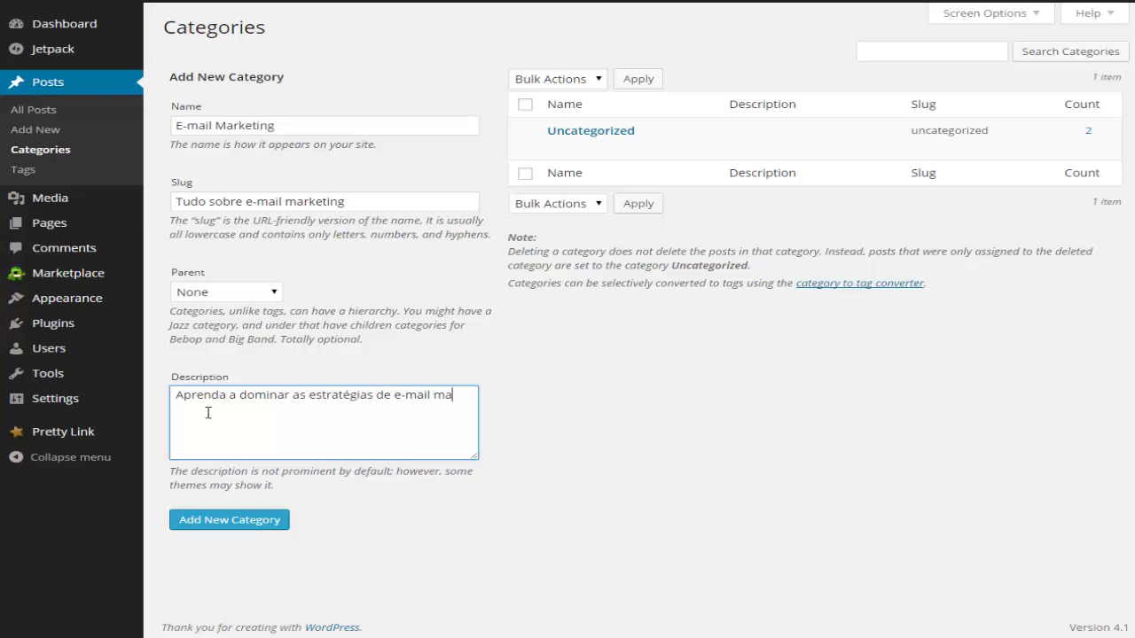
pyautogui.write('ting.')
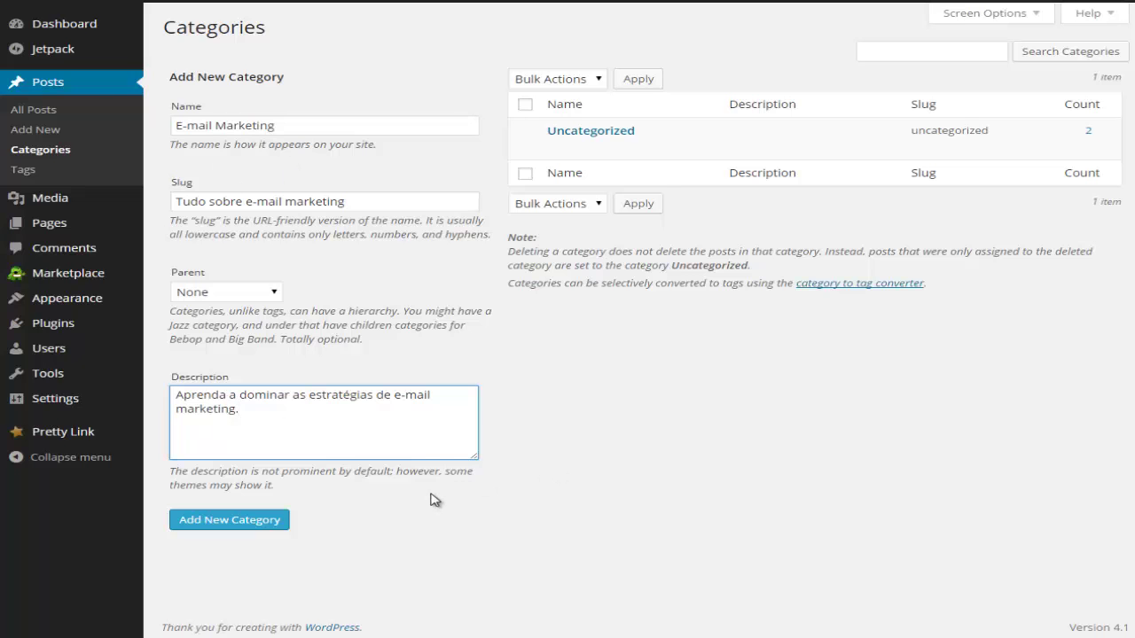
# Step: Leave the parent set to None and add the E-mail Marketing category to the site
pyautogui.click(271, 298)
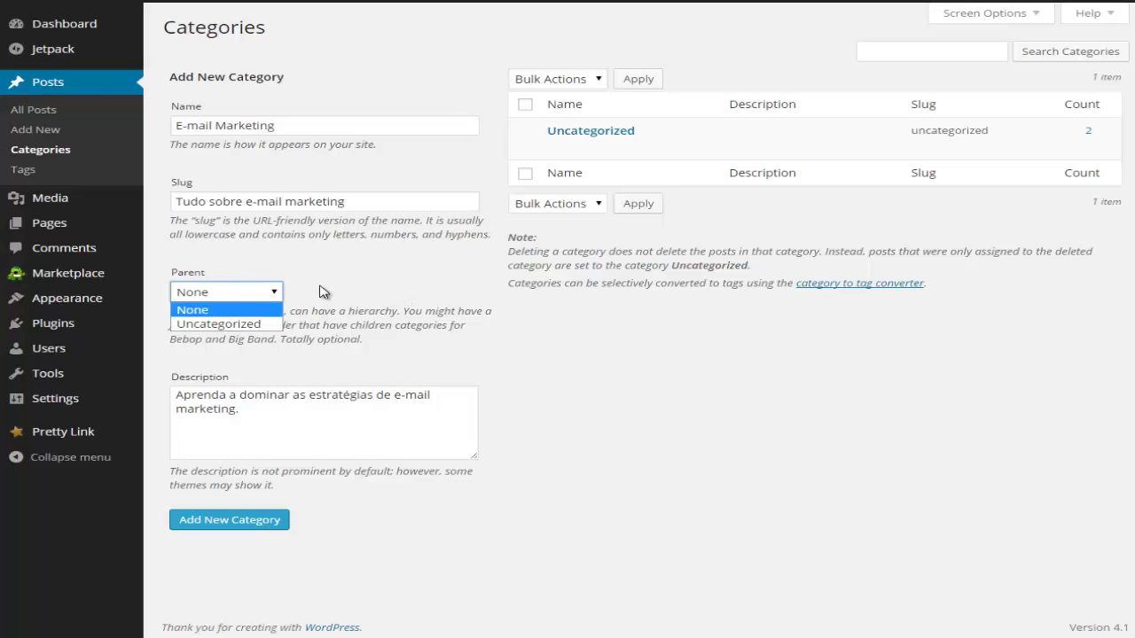
pyautogui.click(263, 304)
pyautogui.click(293, 321)
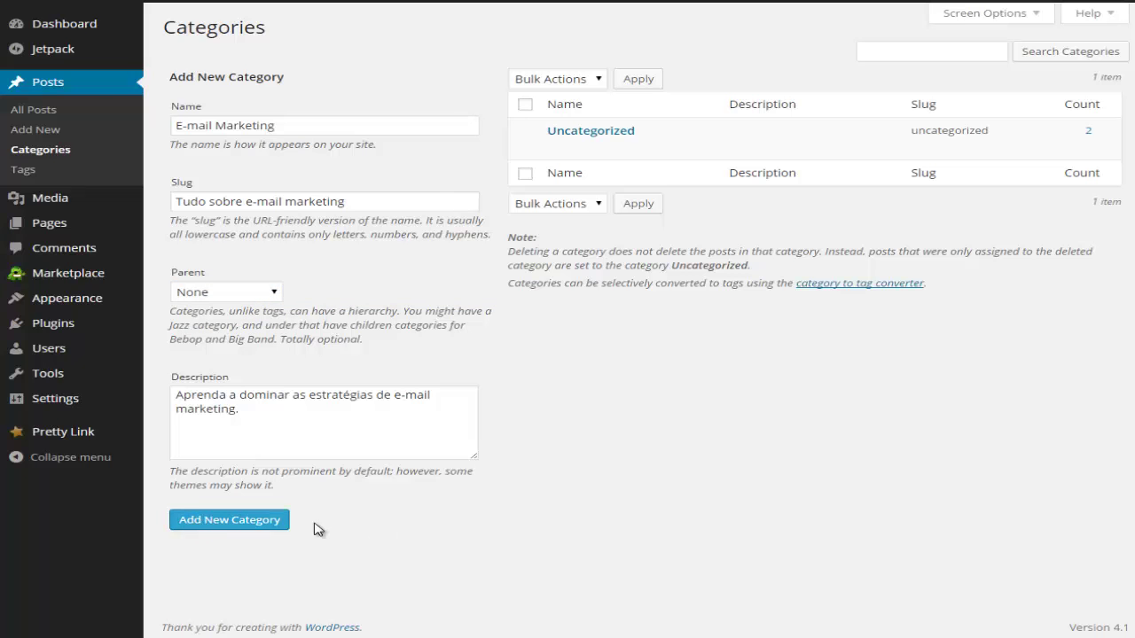
pyautogui.click(203, 528)
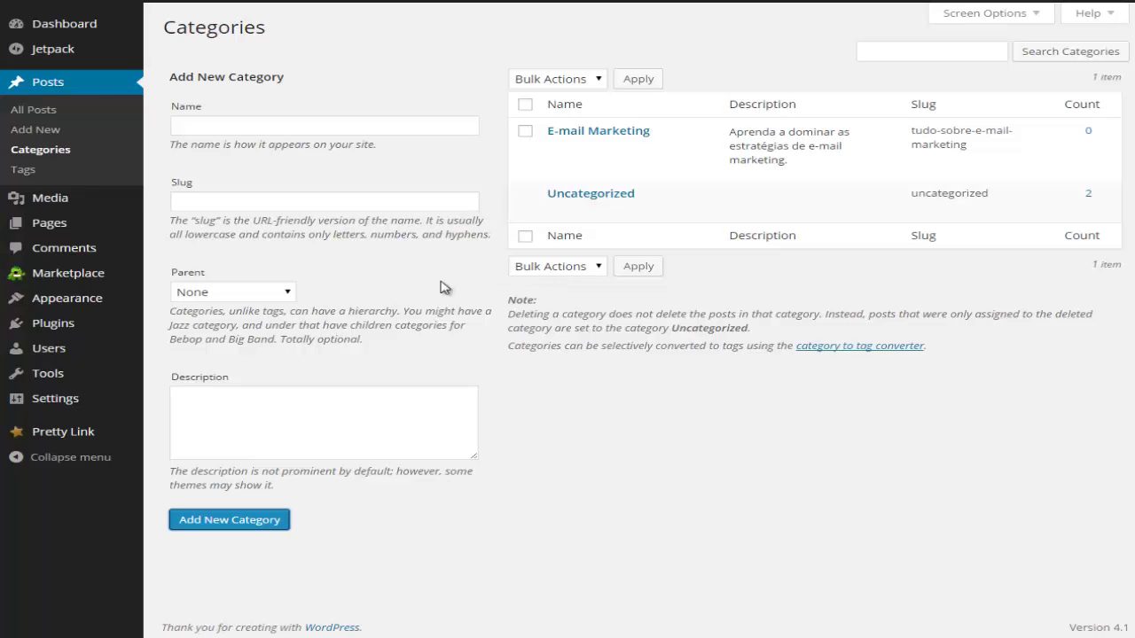
pyautogui.moveTo(525, 143)
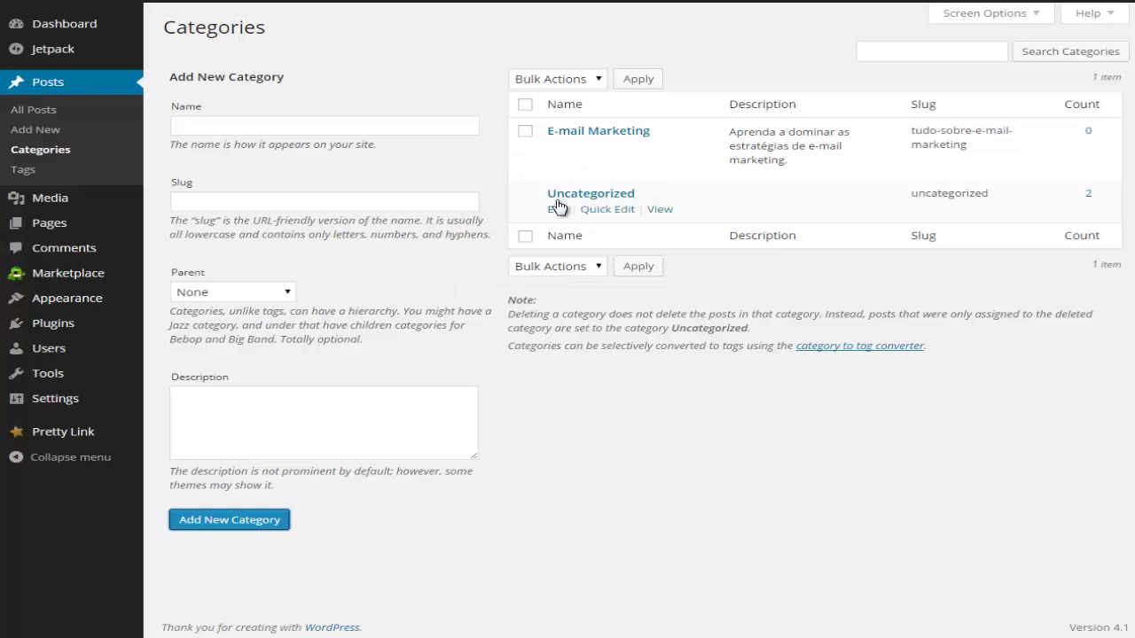
pyautogui.moveTo(557, 205)
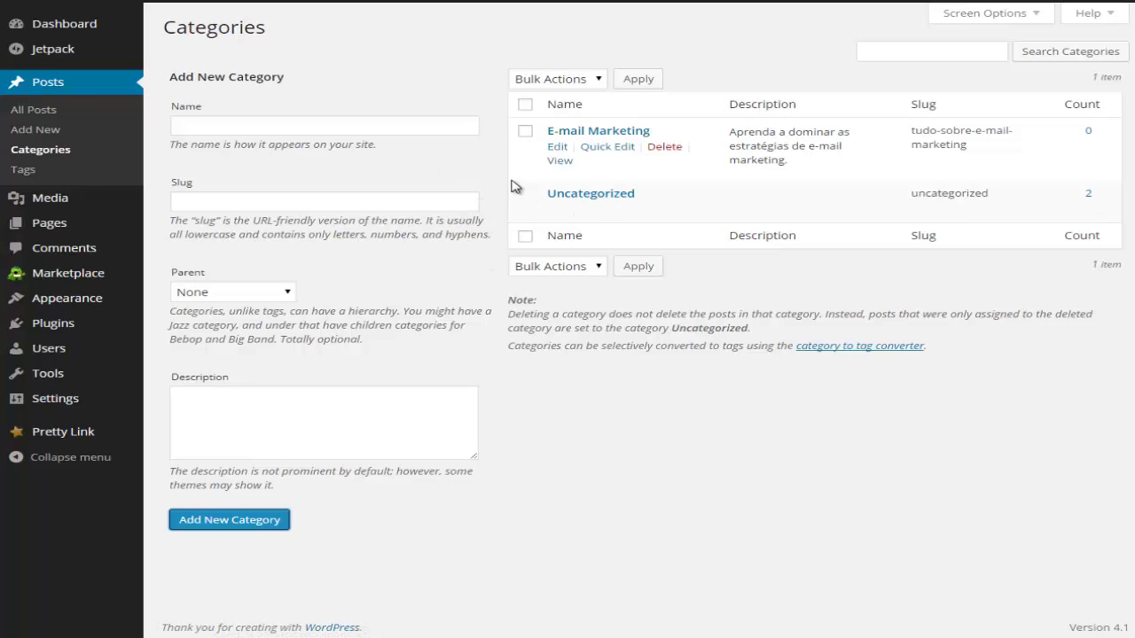
pyautogui.moveTo(599, 215)
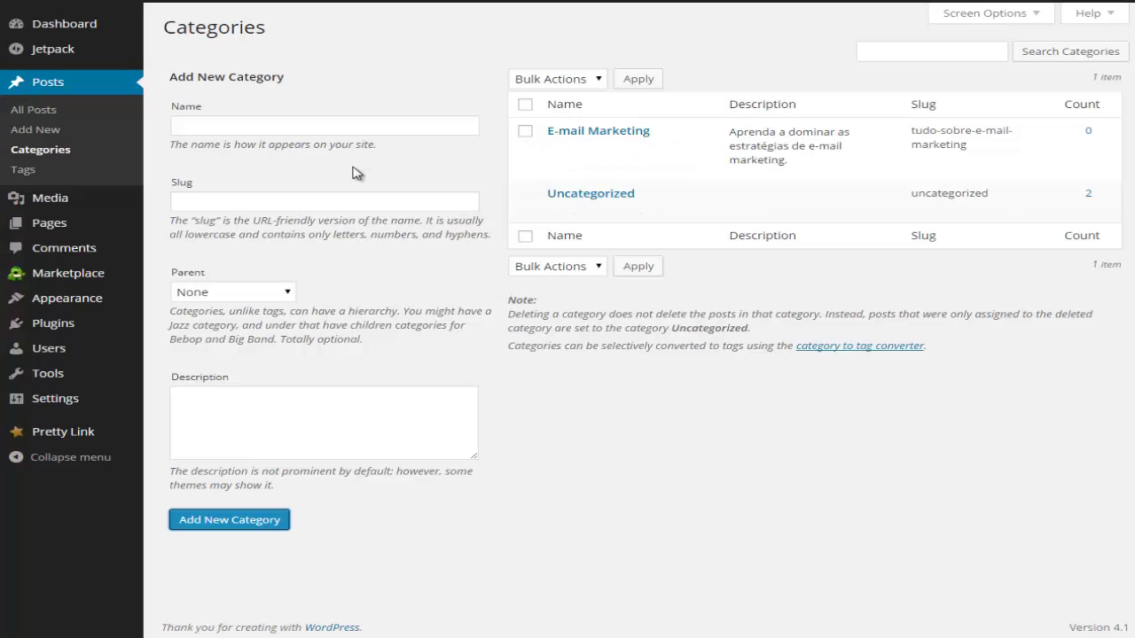
pyautogui.click(235, 125)
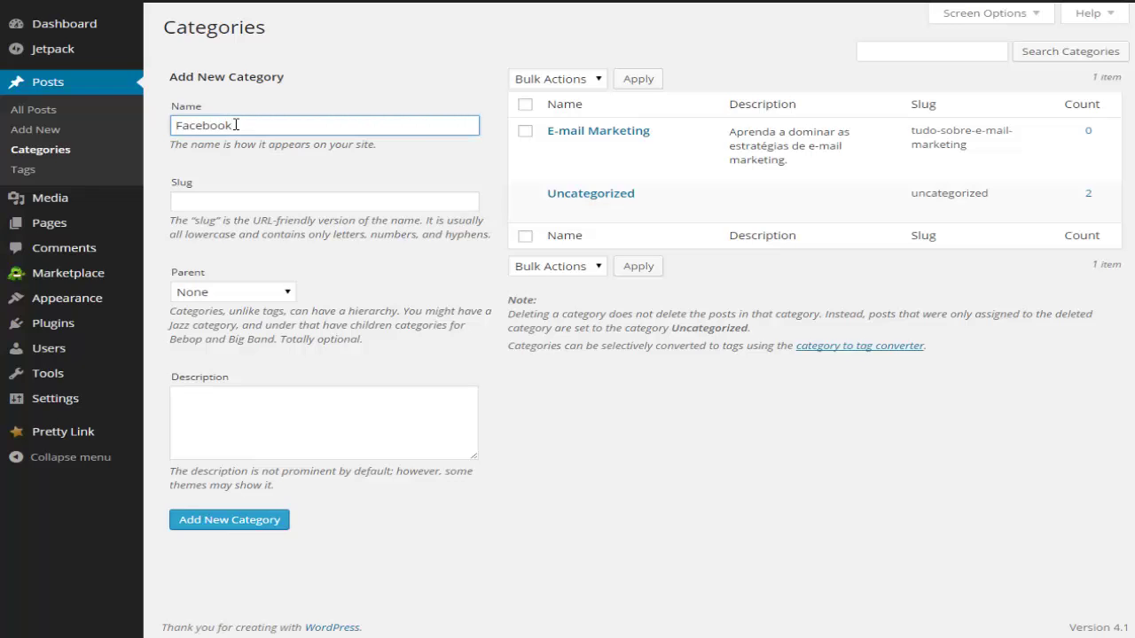
pyautogui.write('eting')
pyautogui.press('BackSpace')
pyautogui.press('BackSpace')
pyautogui.press('BackSpace')
pyautogui.press('BackSpace')
pyautogui.press('BackSpace')
pyautogui.press('BackSpace')
pyautogui.press('BackSpace')
pyautogui.press('BackSpace')
pyautogui.press('BackSpace')
pyautogui.press('BackSpace')
pyautogui.press('BackSpace')
pyautogui.press('BackSpace')
pyautogui.press('BackSpace')
pyautogui.press('BackSpace')
pyautogui.press('BackSpace')
pyautogui.press('BackSpace')
pyautogui.press('BackSpace')
# Step: Name the next new category "Geração de Tráfego" and set its slug to "Como gerar tráfego rápido"
pyautogui.write('Geração de Tráfego')
pyautogui.click(254, 204)
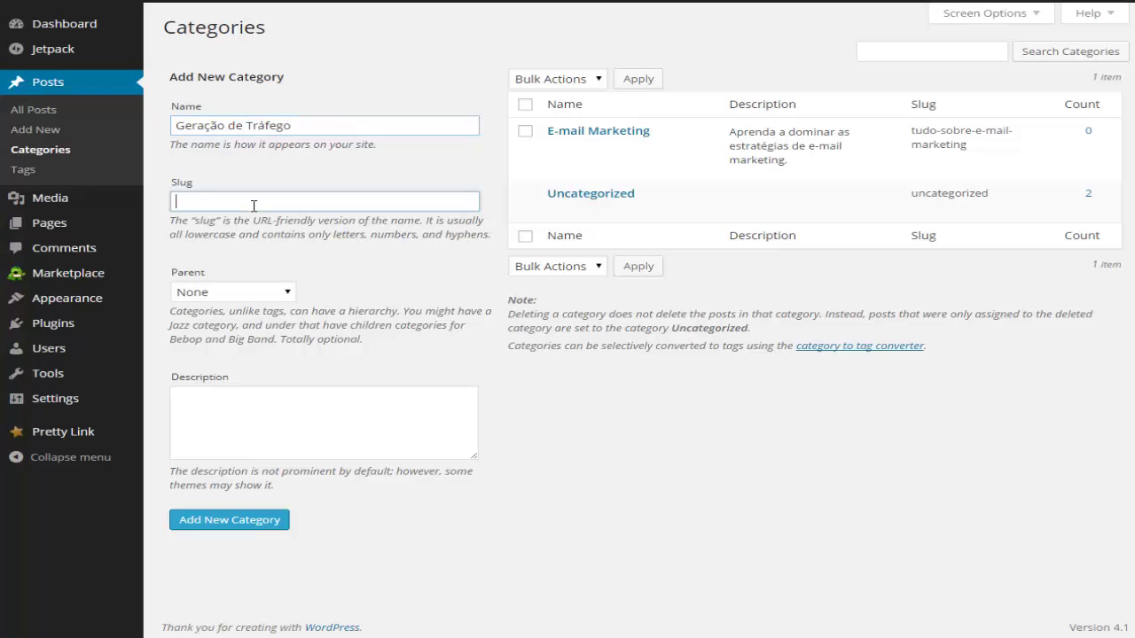
pyautogui.write('Como ')
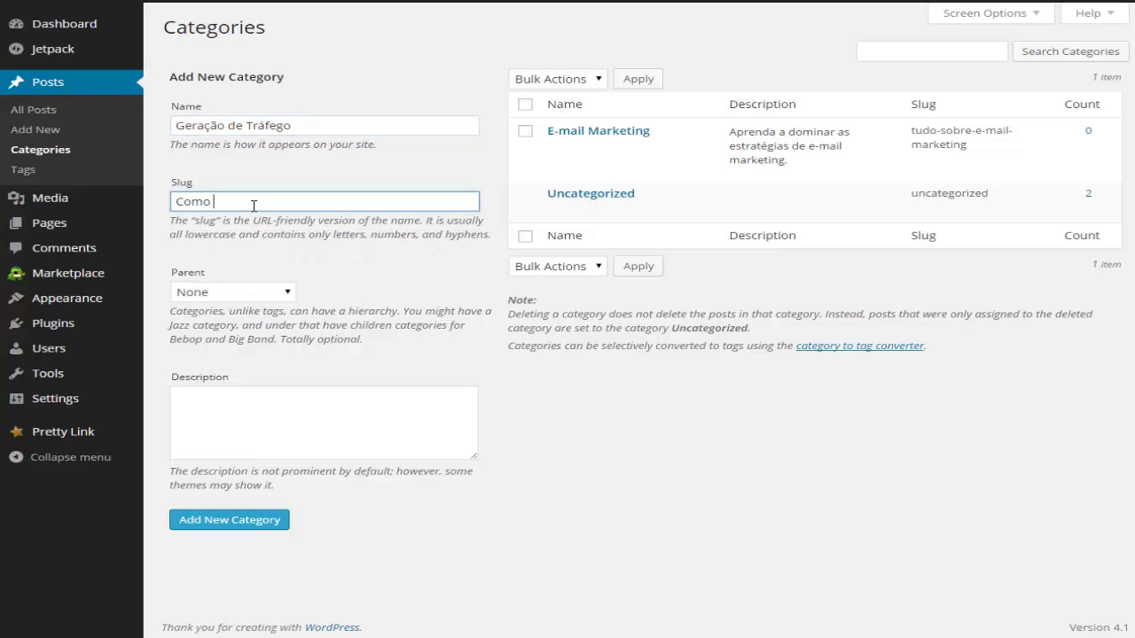
pyautogui.write('gerar tráfego rápido')
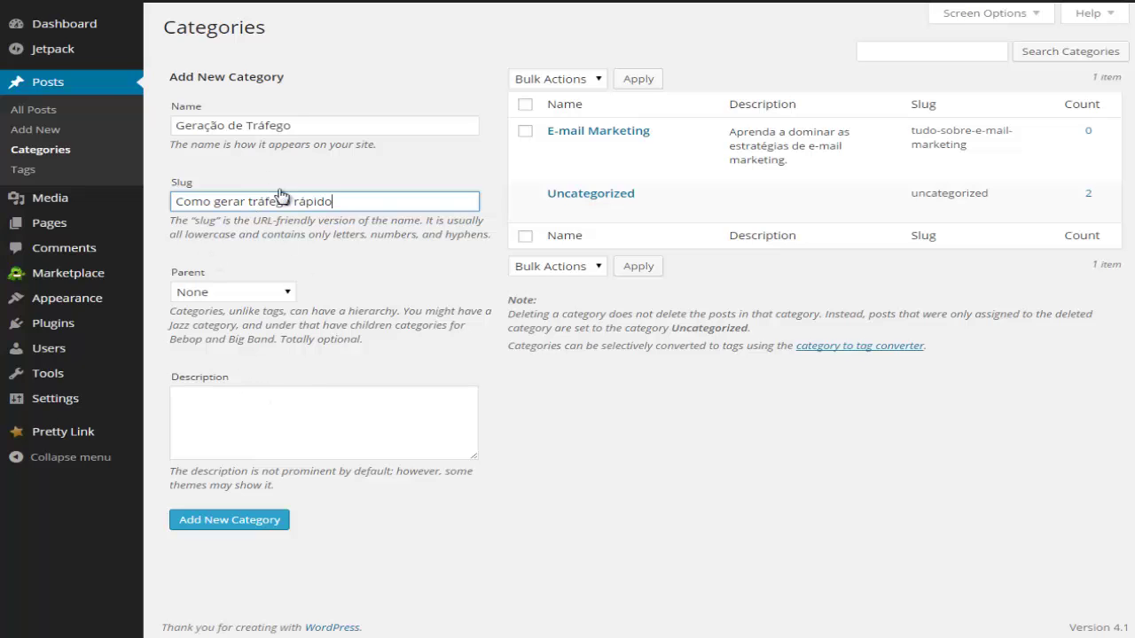
# Step: Copy the slug text "Como gerar tráfego rápido" into the category's description
pyautogui.tripleClick(283, 201)
pyautogui.hotkey('ctrl', 'c')
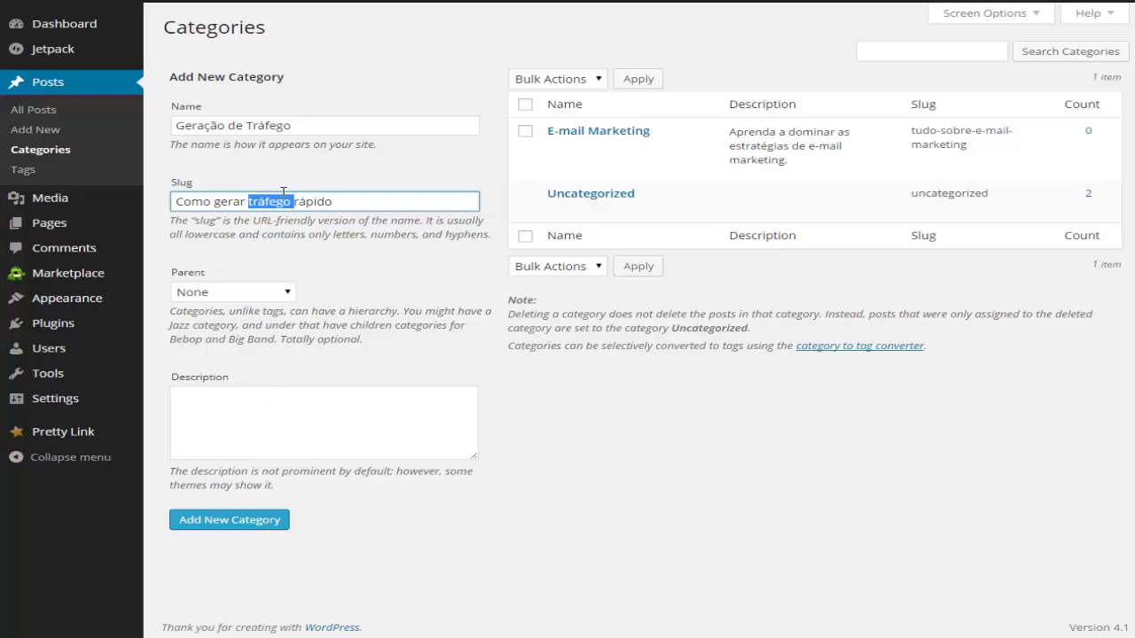
pyautogui.click(244, 414)
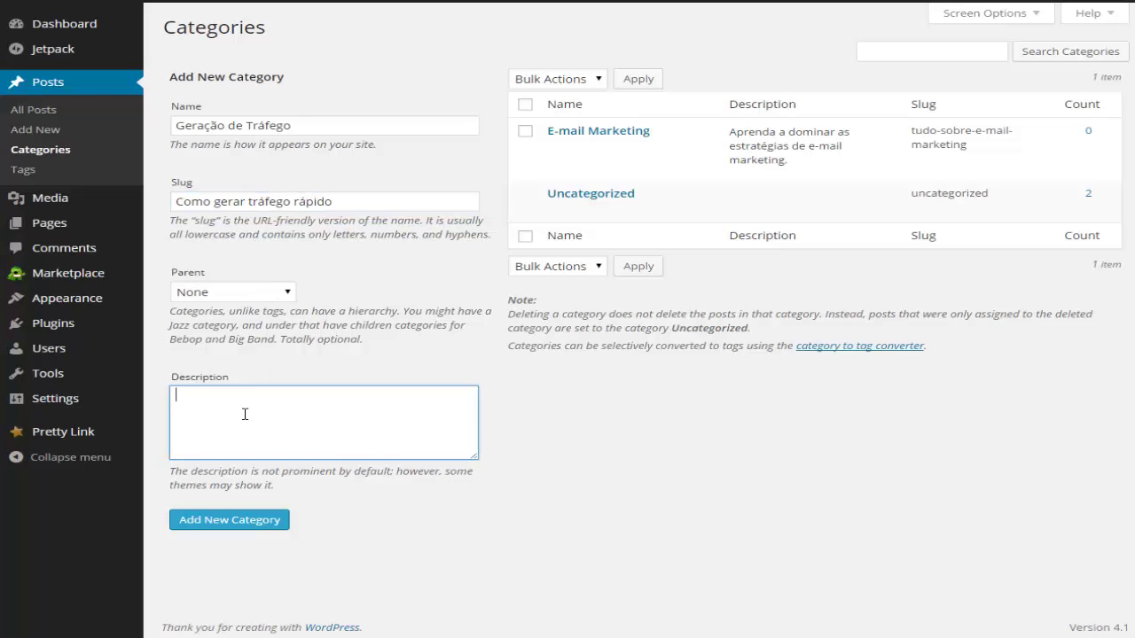
pyautogui.hotkey('ctrl', 'v')
pyautogui.moveTo(213, 396); pyautogui.dragTo(162, 401)
pyautogui.click(159, 403)
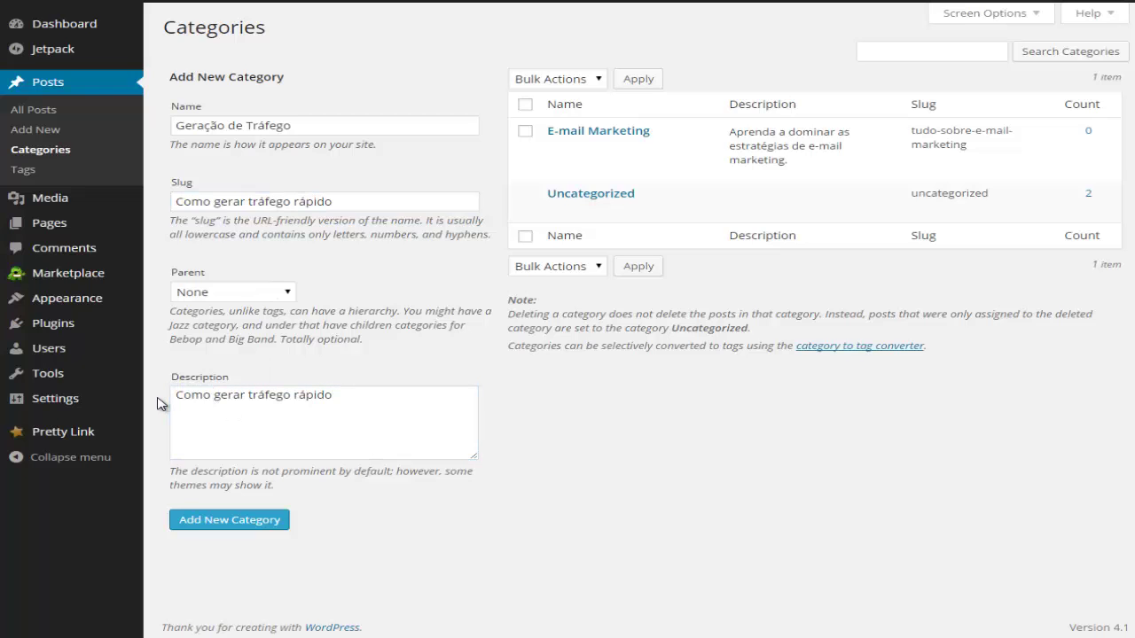
# Step: Reword the description to "Aprenda a gerar tráfego rápido com blogs." and add the Geração de Tráfego category
pyautogui.click(213, 395)
pyautogui.press('BackSpace')
pyautogui.press('BackSpace')
pyautogui.press('BackSpace')
pyautogui.press('BackSpace')
pyautogui.write('Aprenda a')
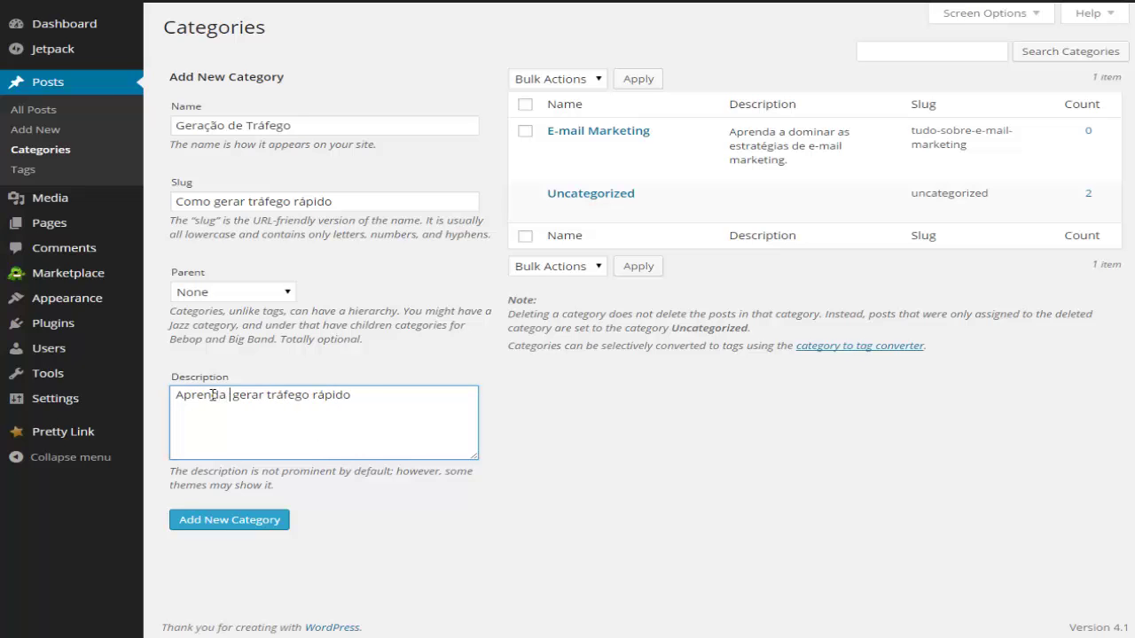
pyautogui.doubleClick(375, 394)
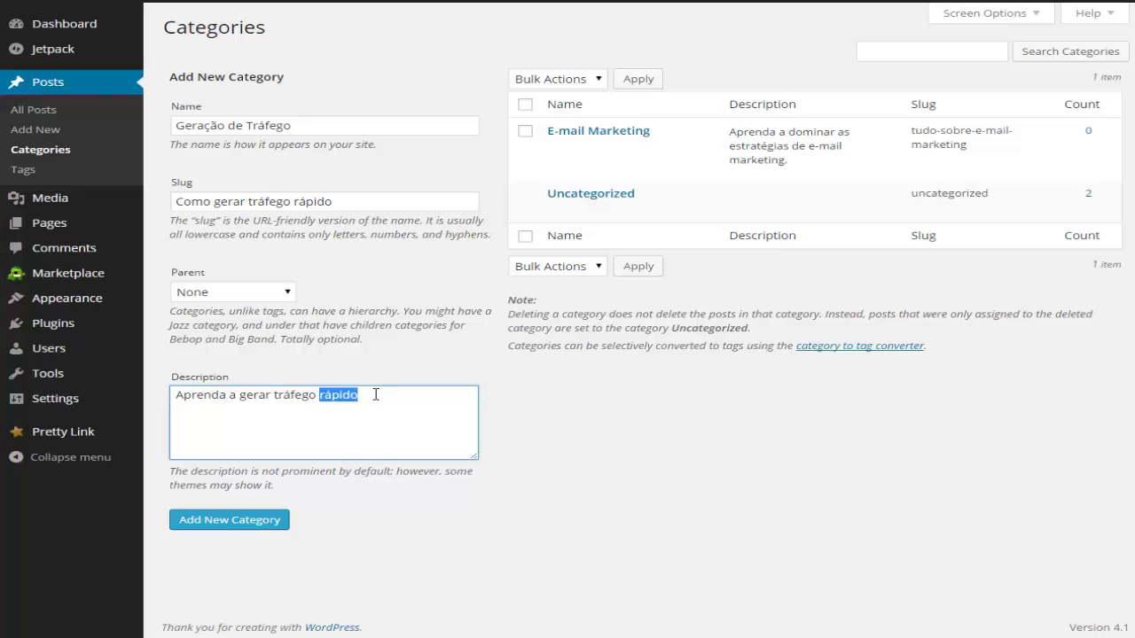
pyautogui.click(374, 394)
pyautogui.write('com blogs.')
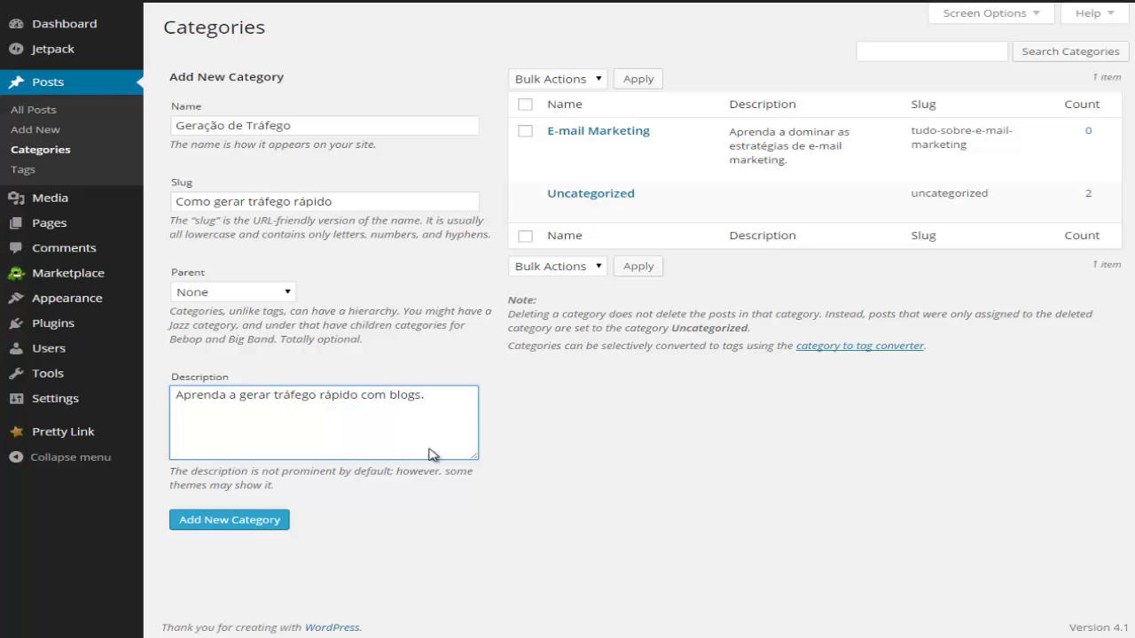
pyautogui.click(217, 523)
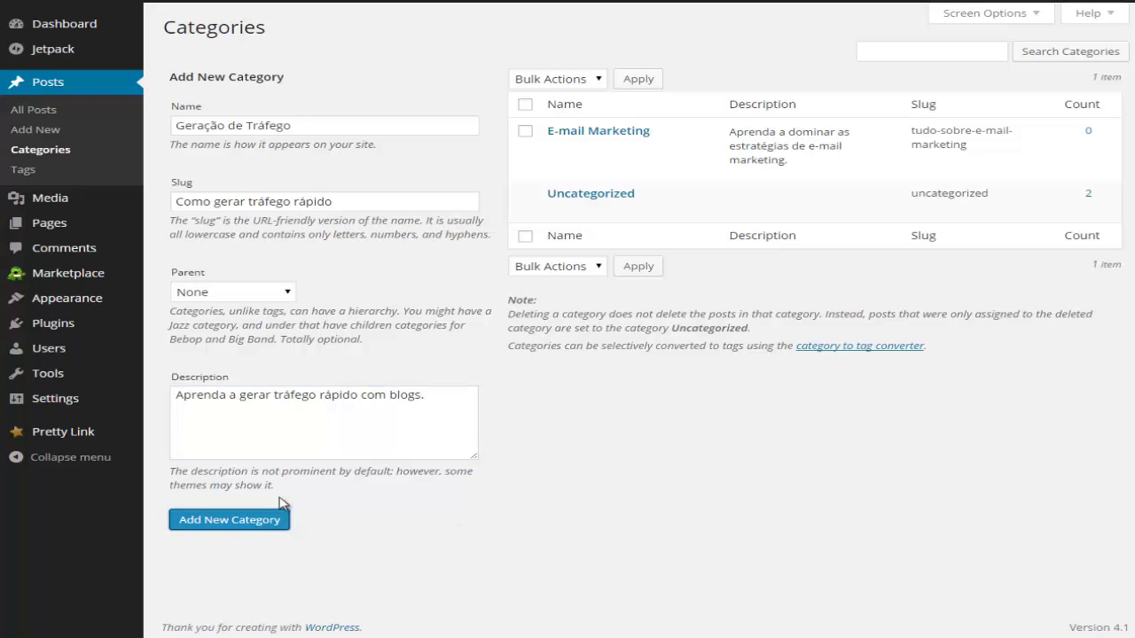
pyautogui.click(253, 532)
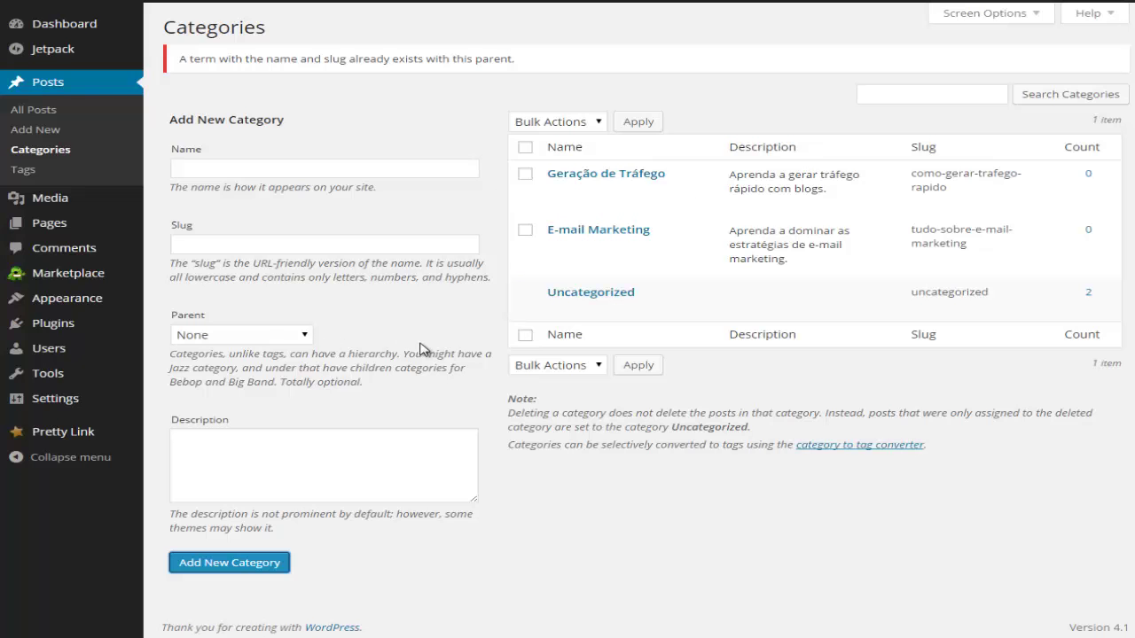
pyautogui.click(230, 169)
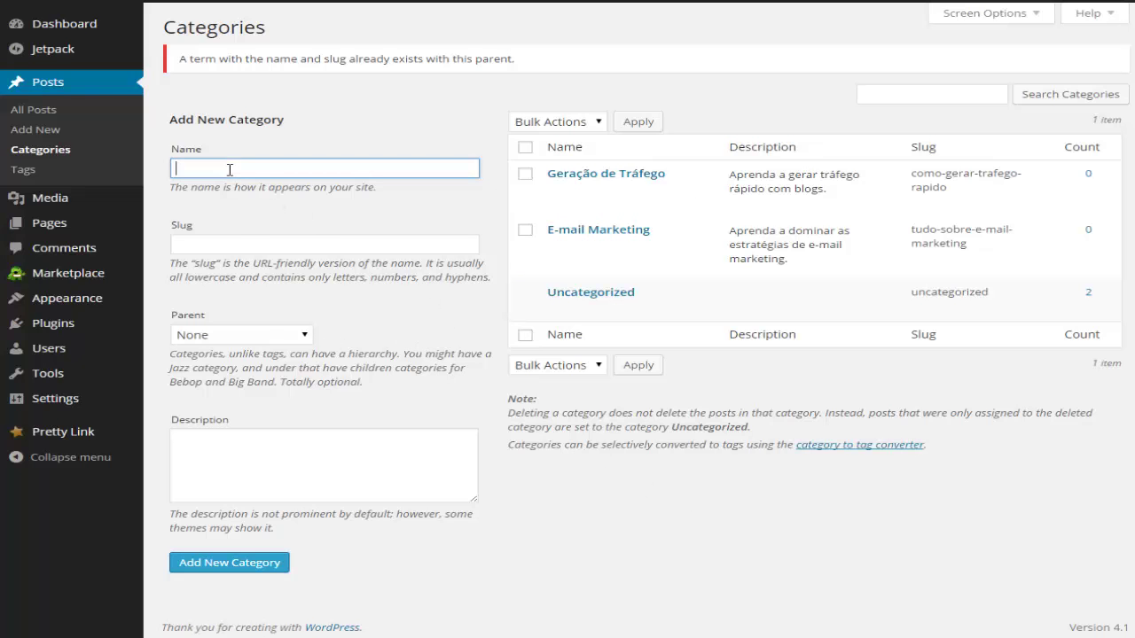
pyautogui.click(231, 241)
pyautogui.click(240, 171)
pyautogui.click(239, 246)
pyautogui.click(236, 471)
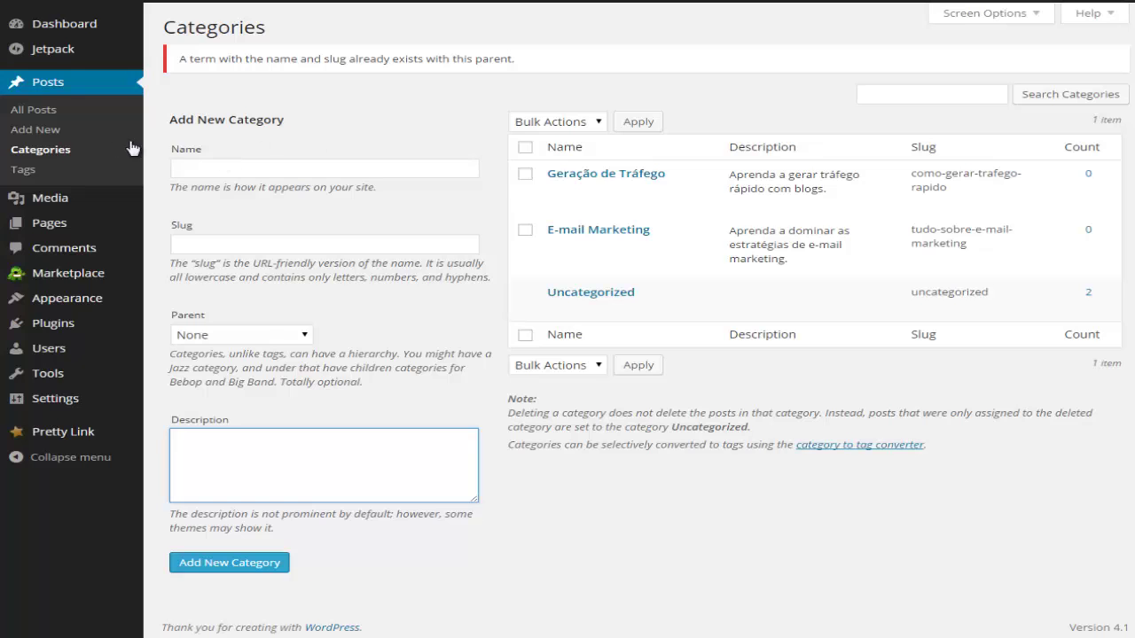
# Step: Open the quick edit form of the post "Como criar uma conta no Hotmart" from the posts list and review its title and slug
pyautogui.click(26, 112)
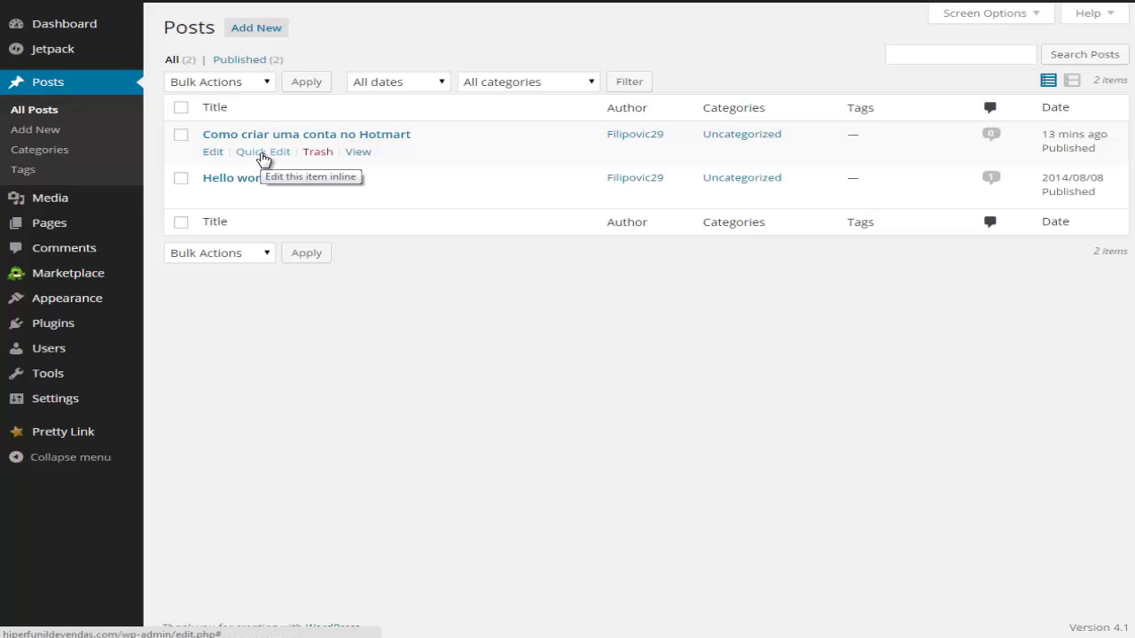
pyautogui.click(263, 153)
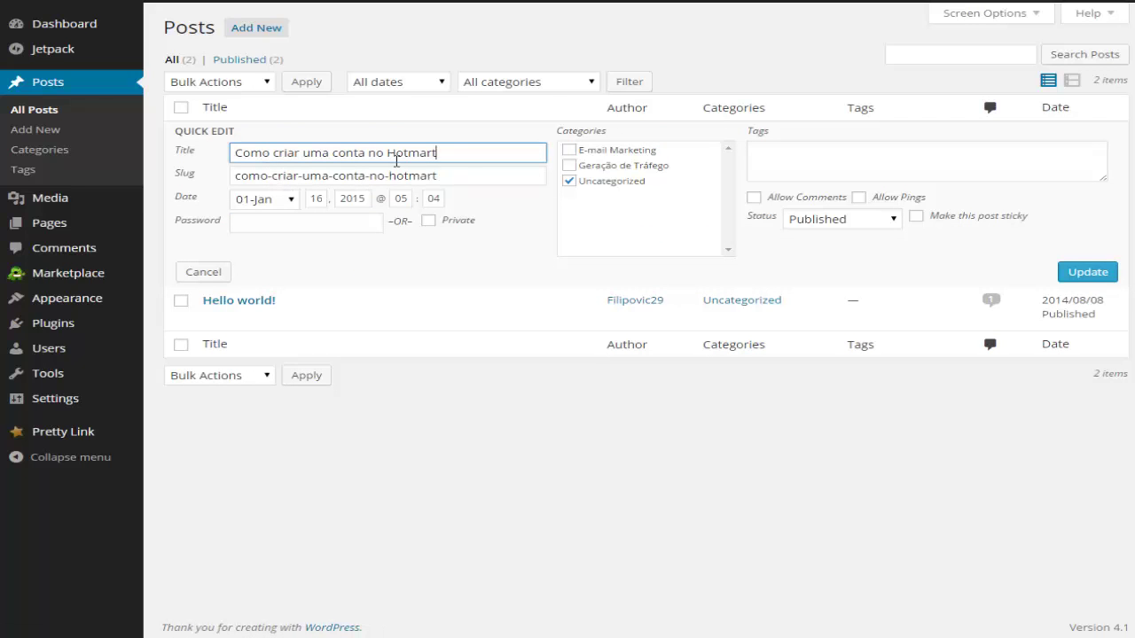
pyautogui.click(395, 154)
pyautogui.doubleClick(395, 153)
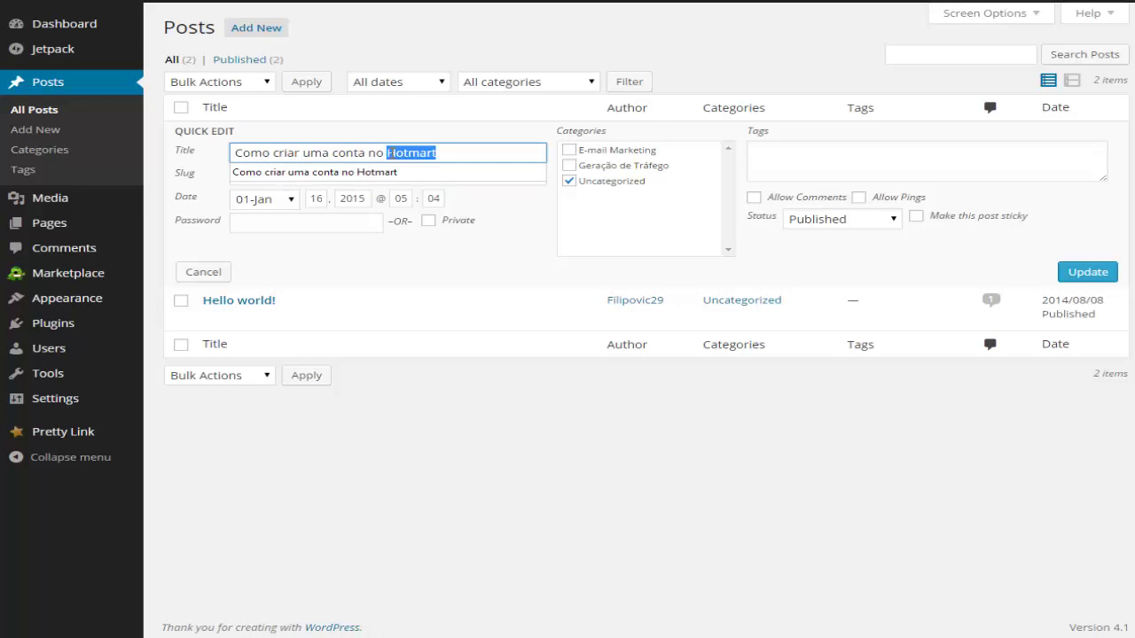
pyautogui.click(383, 153)
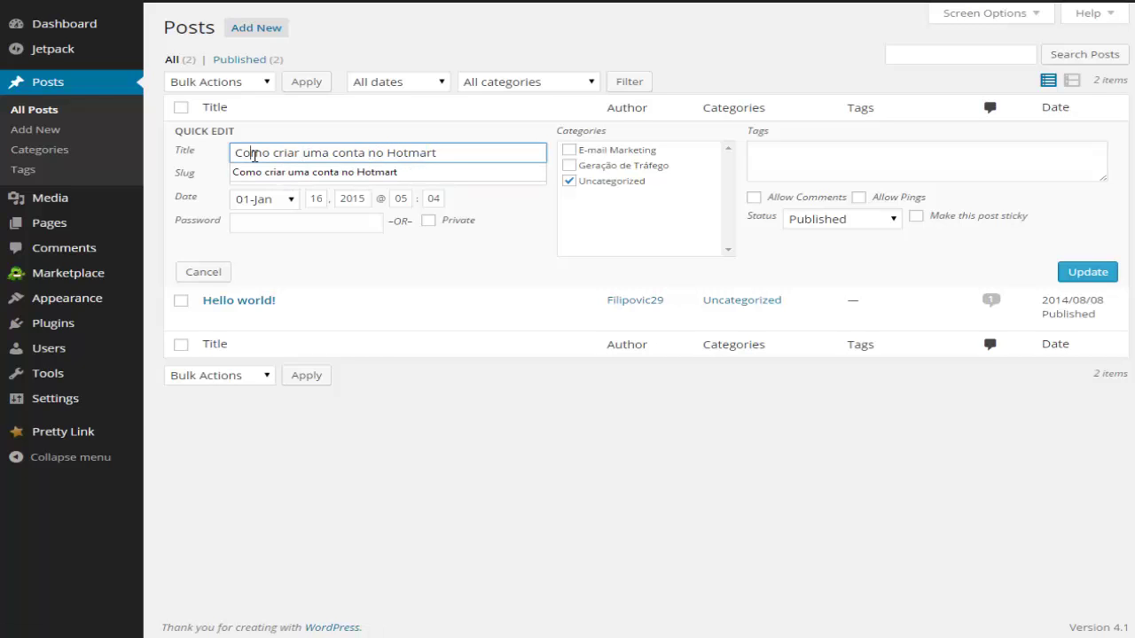
pyautogui.moveTo(239, 153); pyautogui.dragTo(446, 152)
pyautogui.click(366, 173)
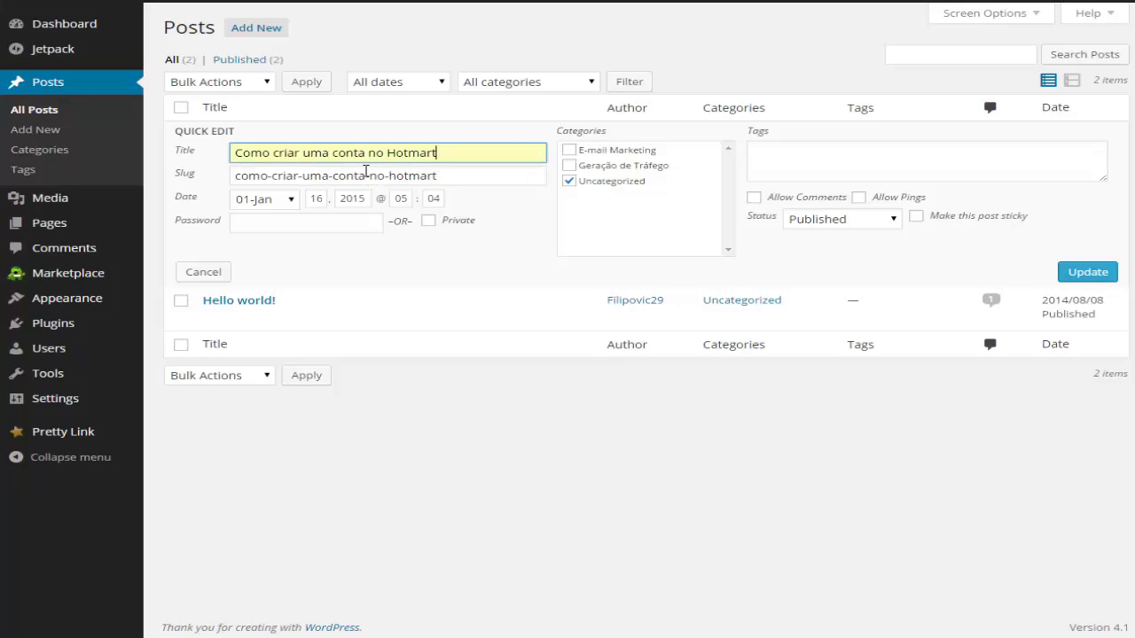
pyautogui.click(386, 175)
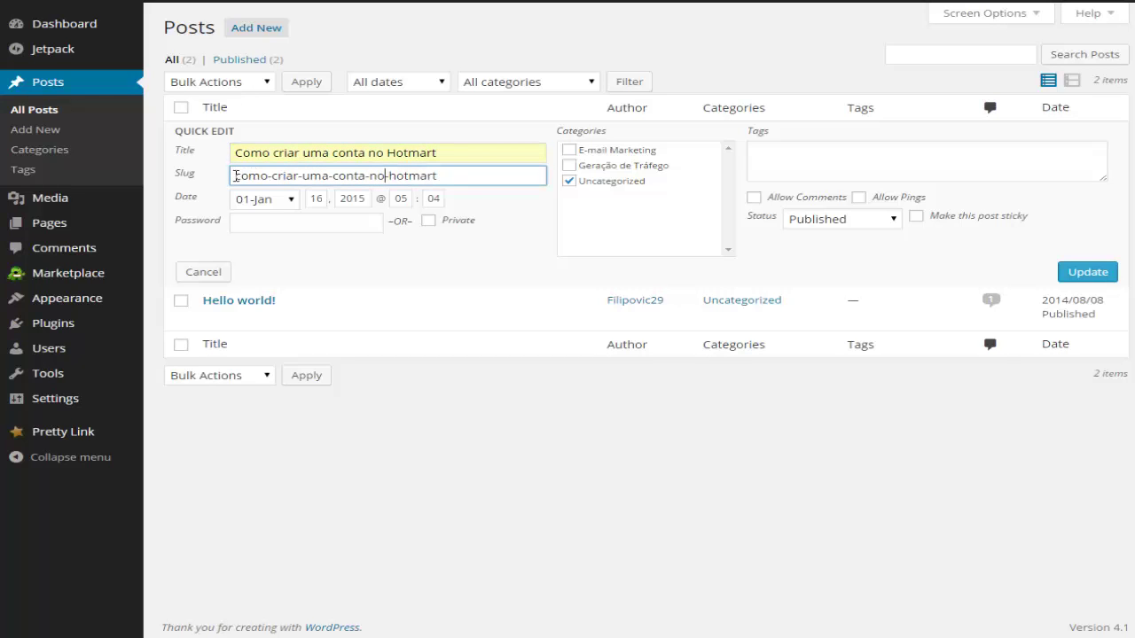
pyautogui.moveTo(235, 152); pyautogui.dragTo(450, 155)
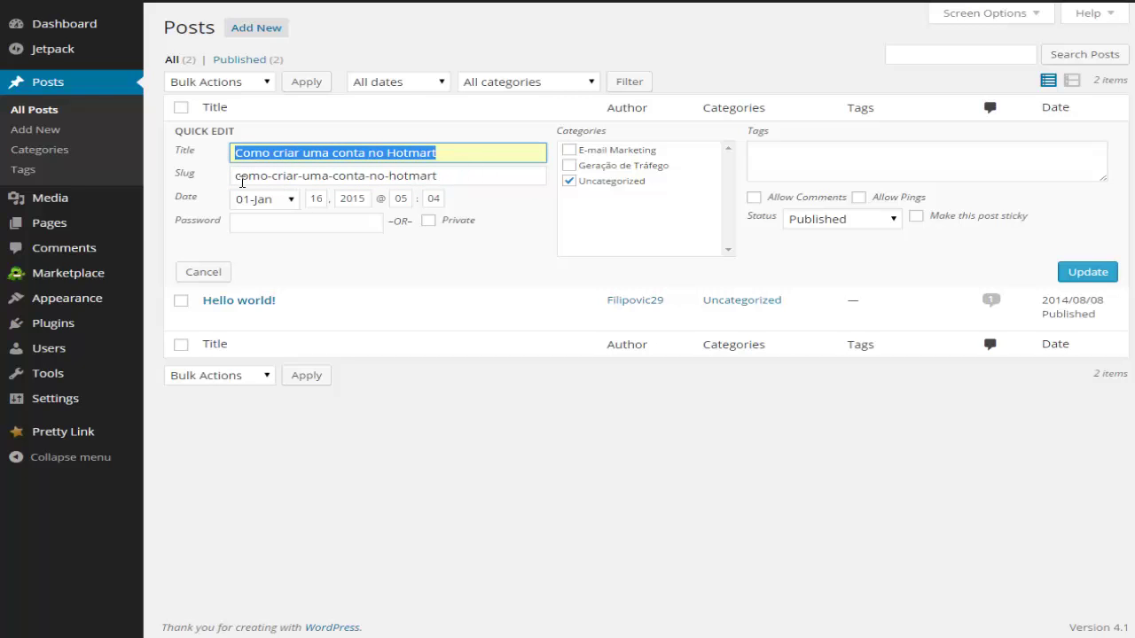
pyautogui.click(271, 176)
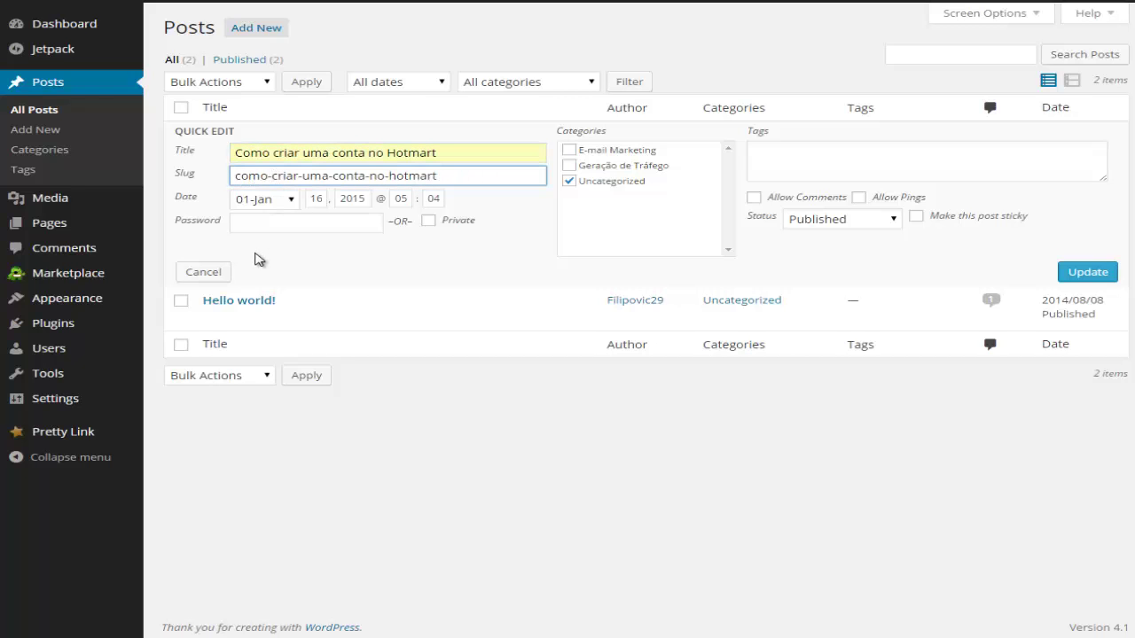
# Step: Retype the capital H of "Hotmart" in the post's title, save the quick edit and reload the posts list
pyautogui.write('-')
pyautogui.click(395, 153)
pyautogui.press('BackSpace')
pyautogui.write('H')
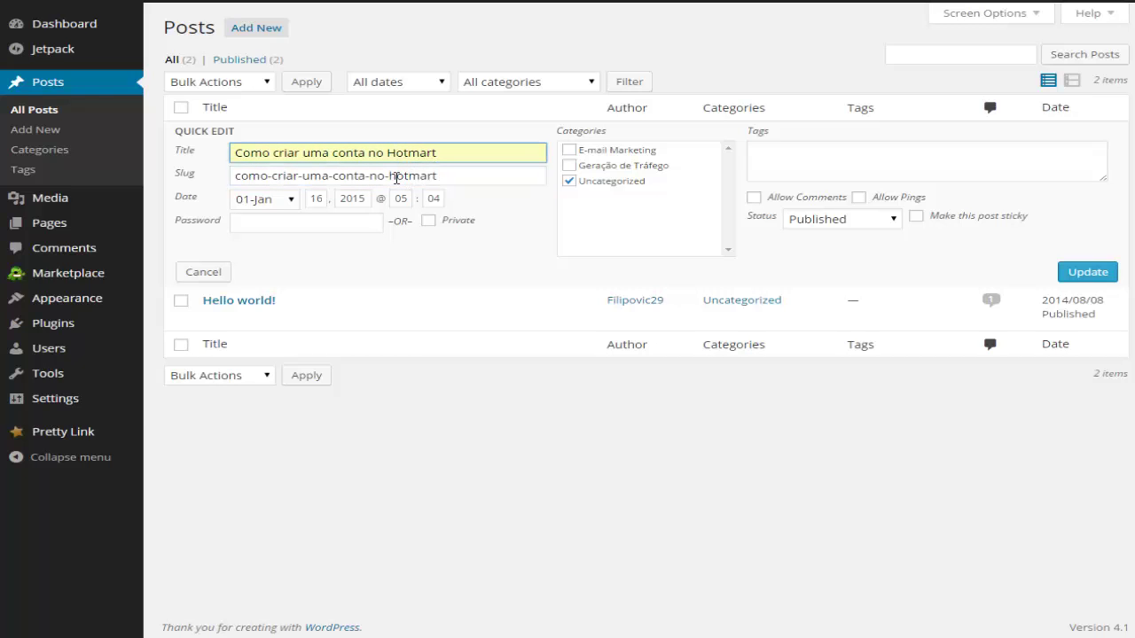
pyautogui.click(385, 176)
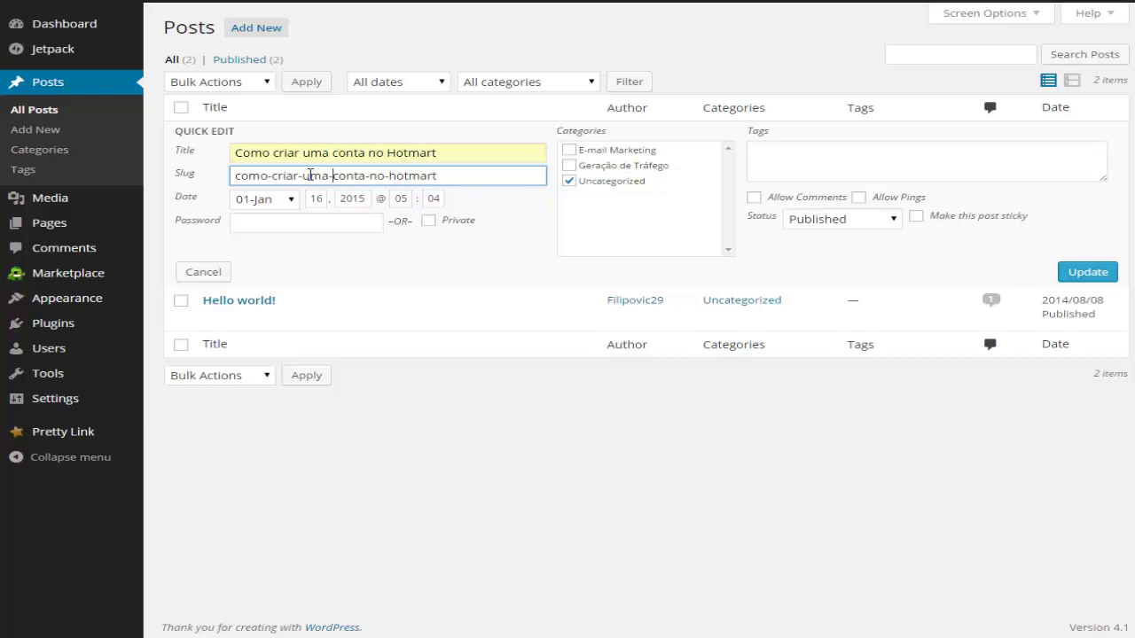
pyautogui.click(271, 176)
pyautogui.click(1088, 273)
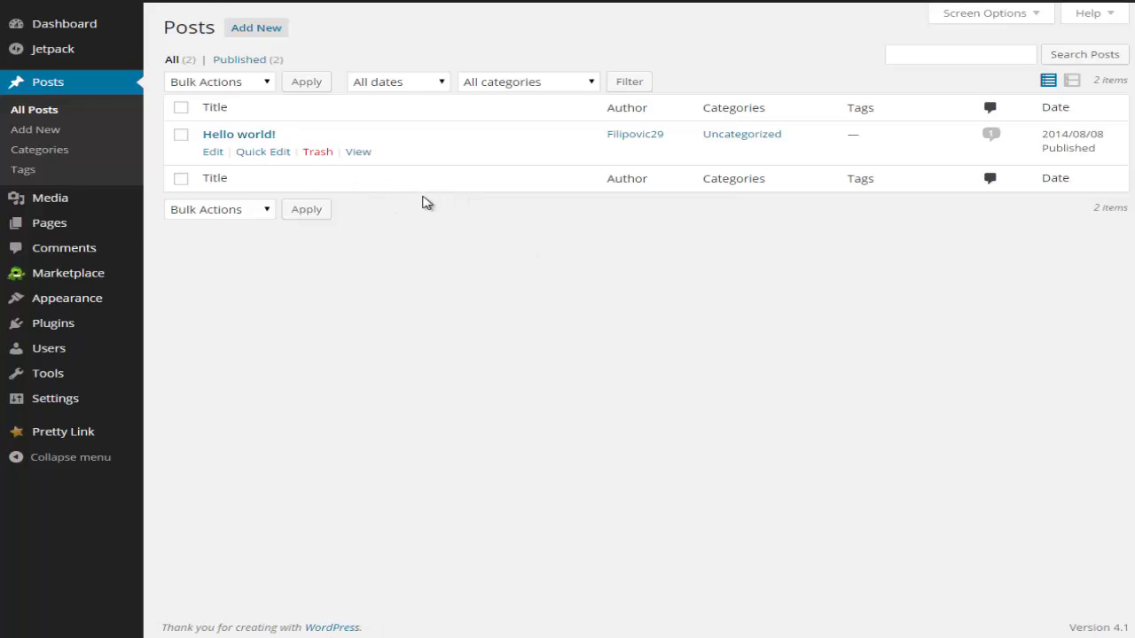
pyautogui.press('F5')
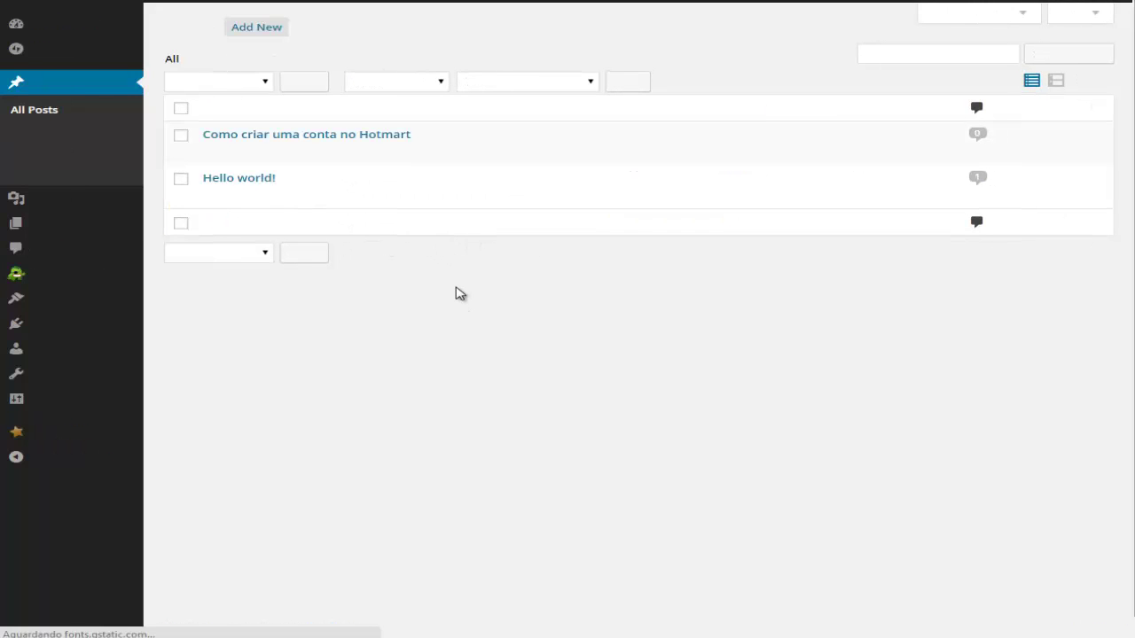
# Step: Open the post "Como criar uma conta no Hotmart" in the full editor and review its body text and category options
pyautogui.moveTo(245, 147)
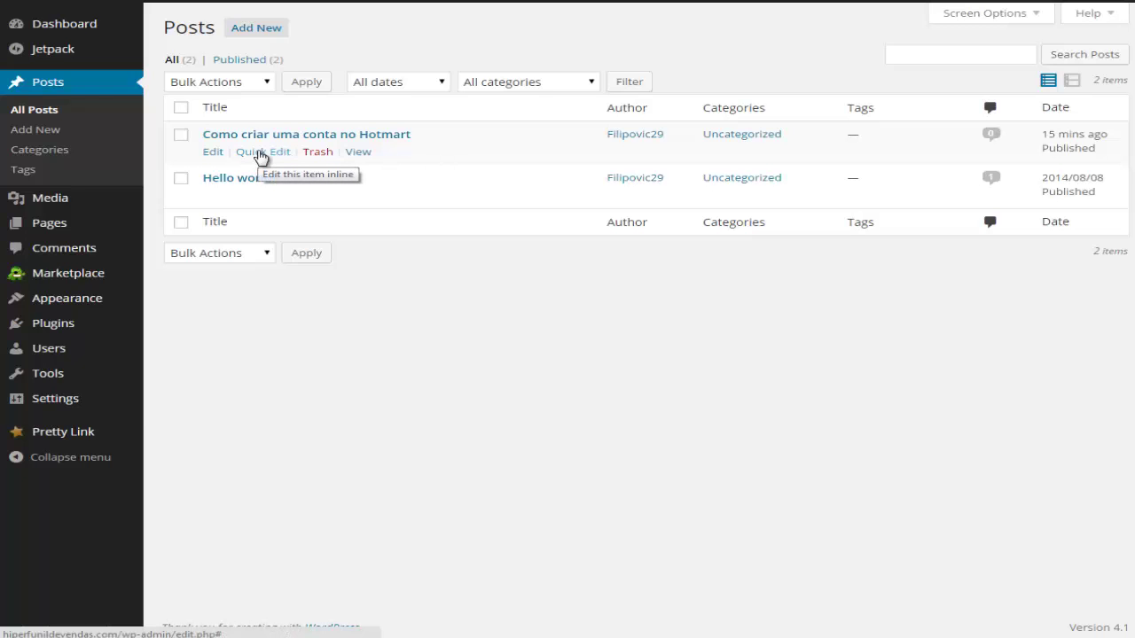
pyautogui.click(212, 153)
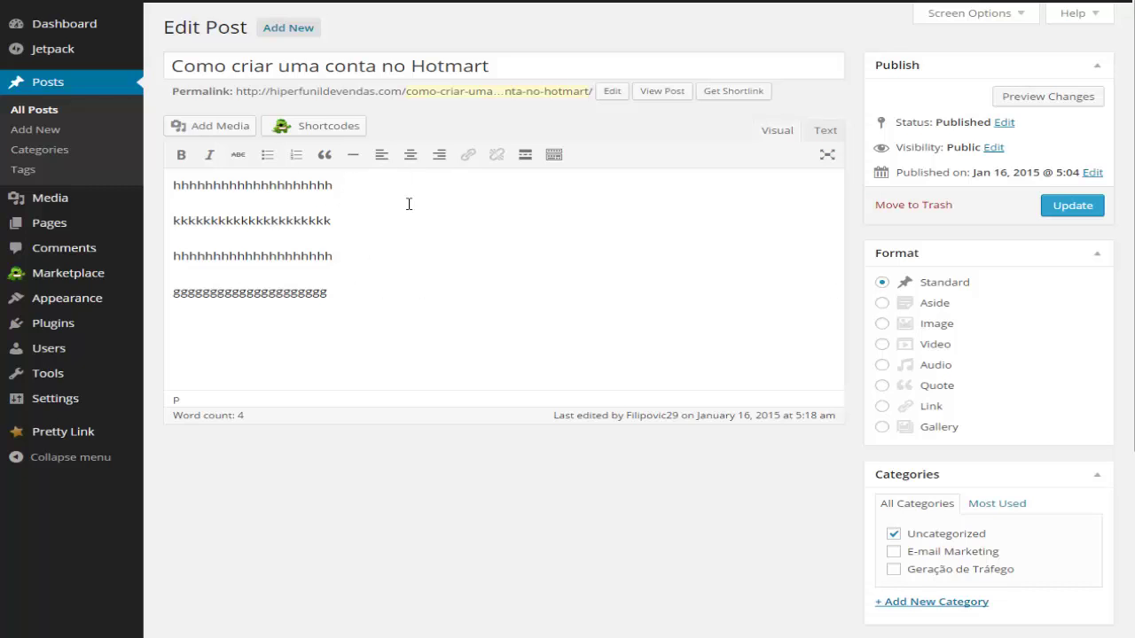
pyautogui.moveTo(368, 296); pyautogui.dragTo(172, 182)
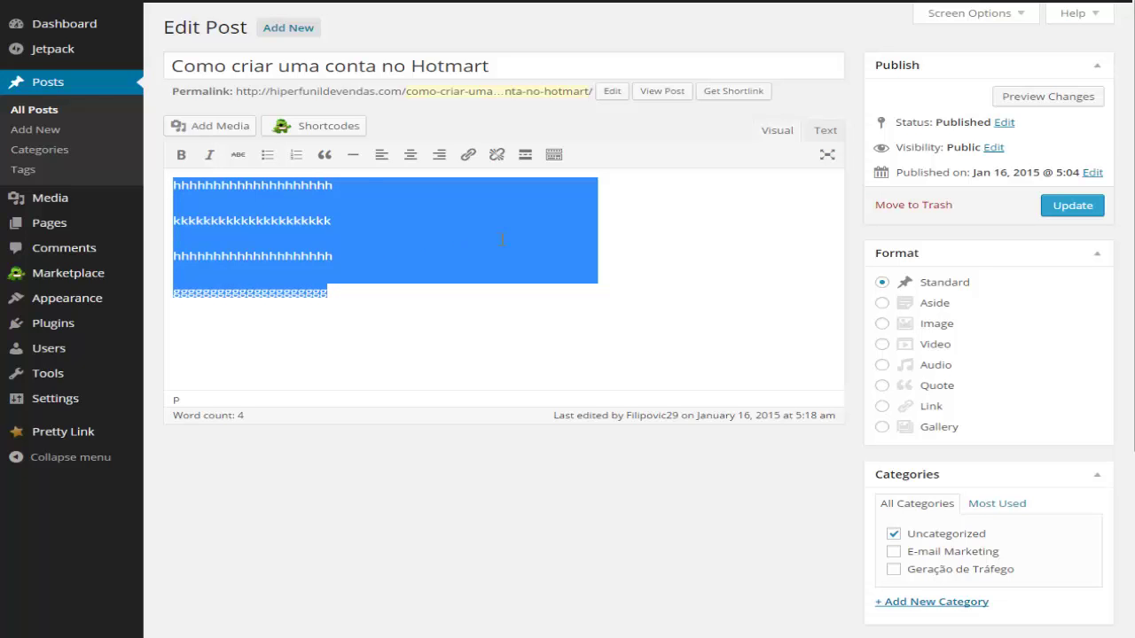
pyautogui.scroll(-1, 501, 238)
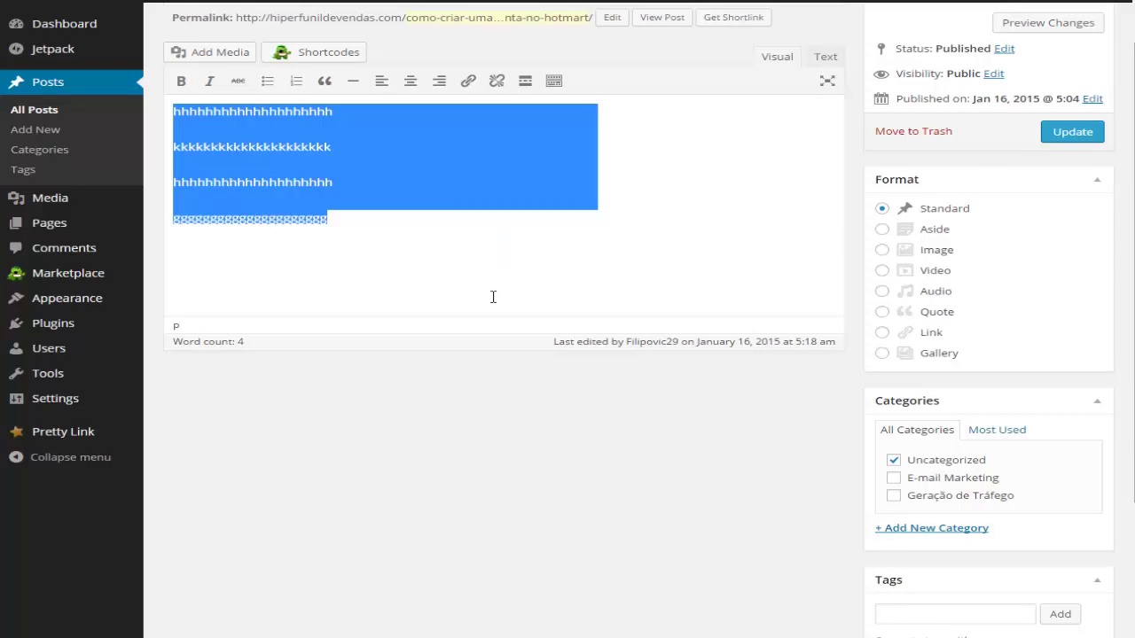
pyautogui.scroll(1, 474, 333)
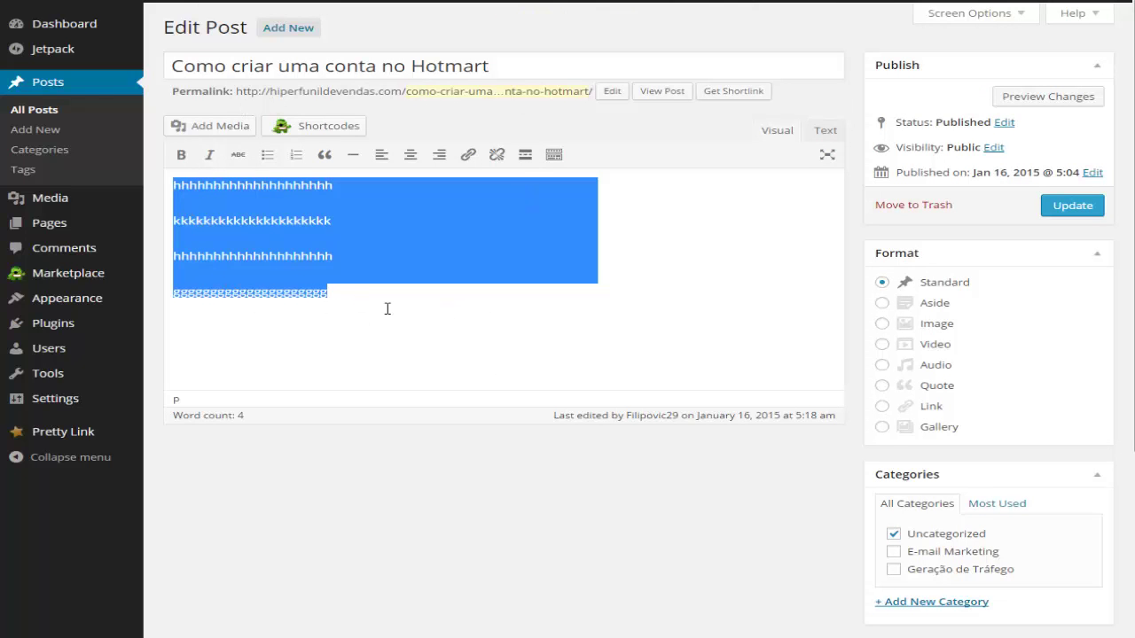
pyautogui.scroll(-1, 387, 308)
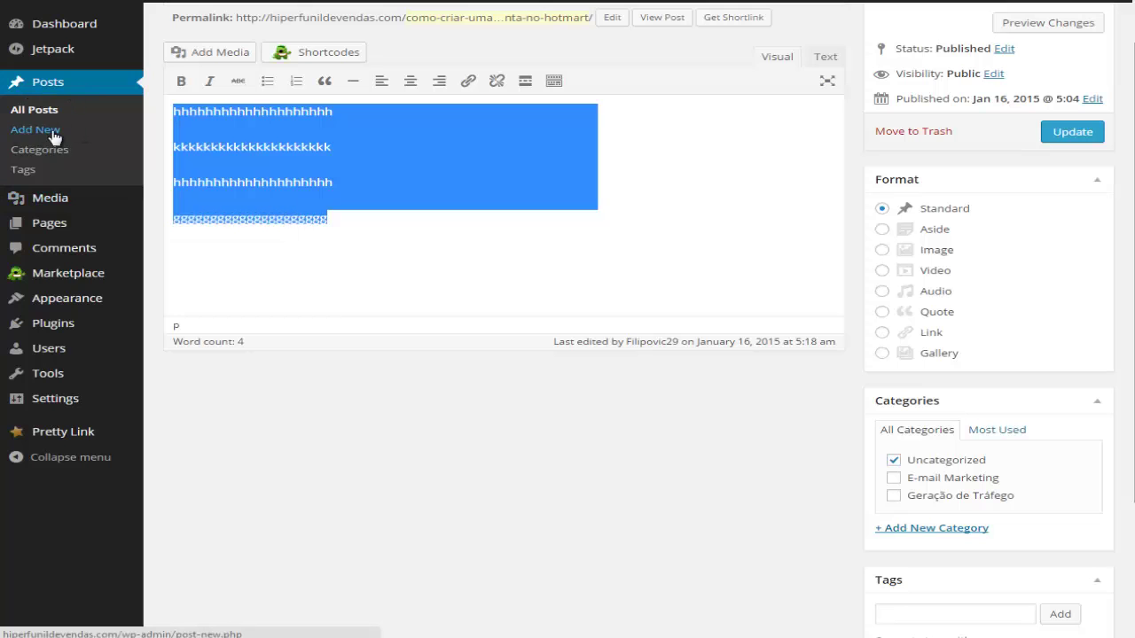
pyautogui.scroll(1, 361, 276)
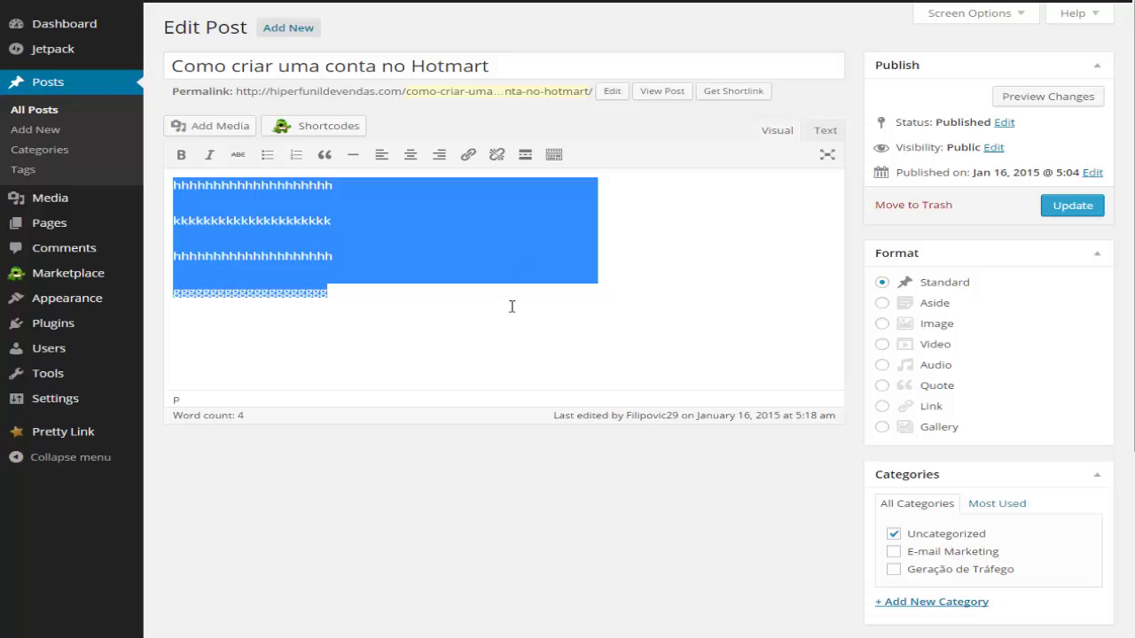
# Step: Remove the Uncategorized category from the post
pyautogui.scroll(-3, 470, 268)
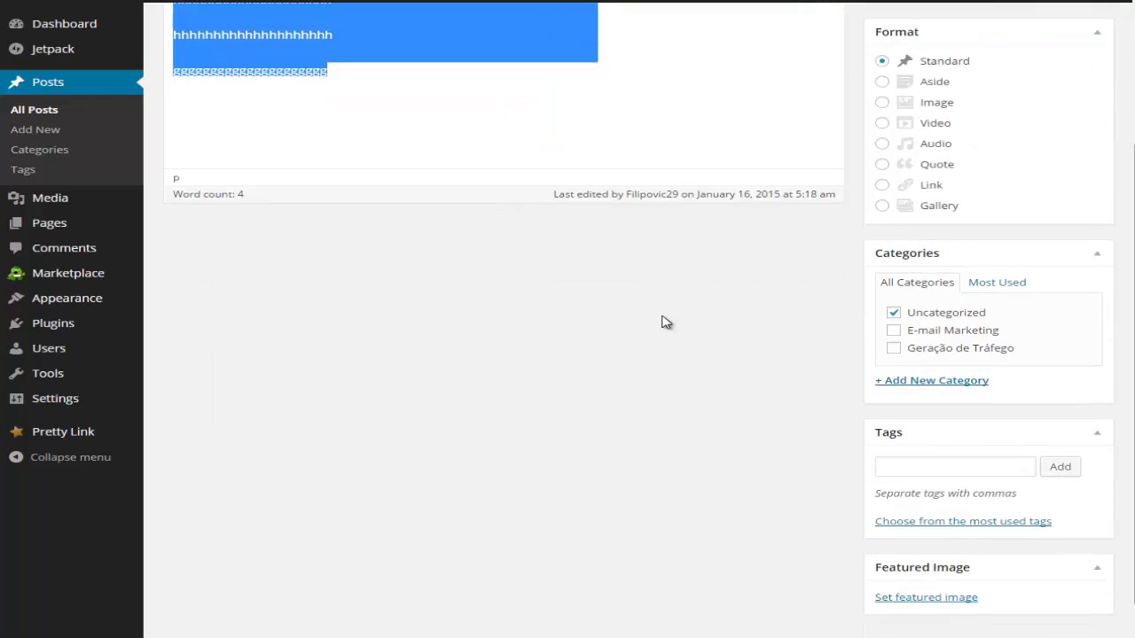
pyautogui.click(893, 314)
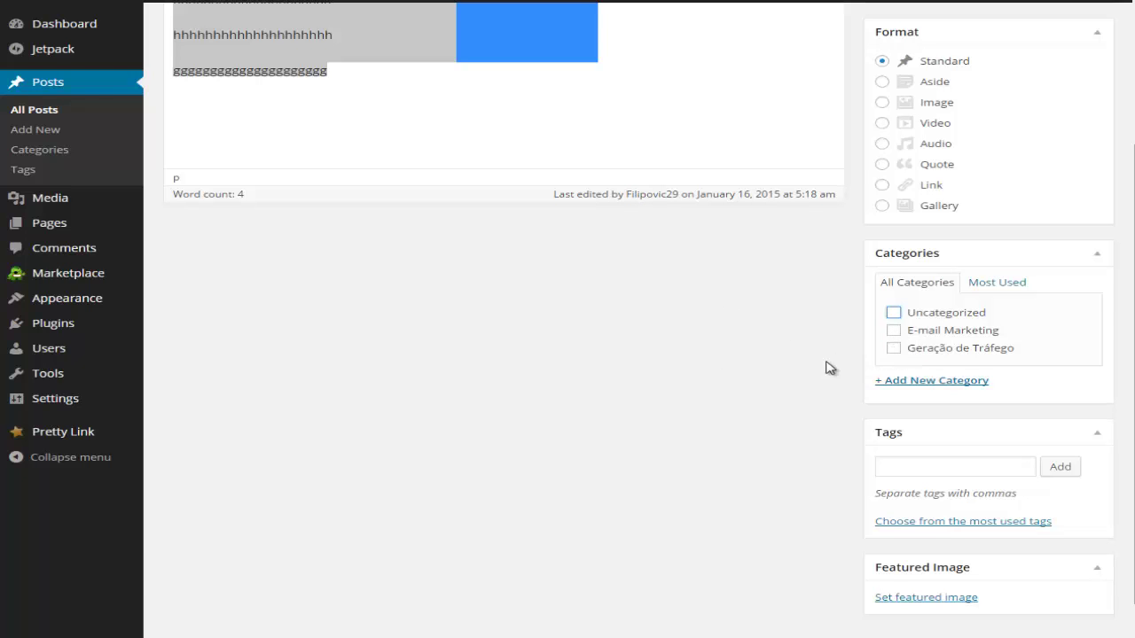
pyautogui.scroll(3, 810, 374)
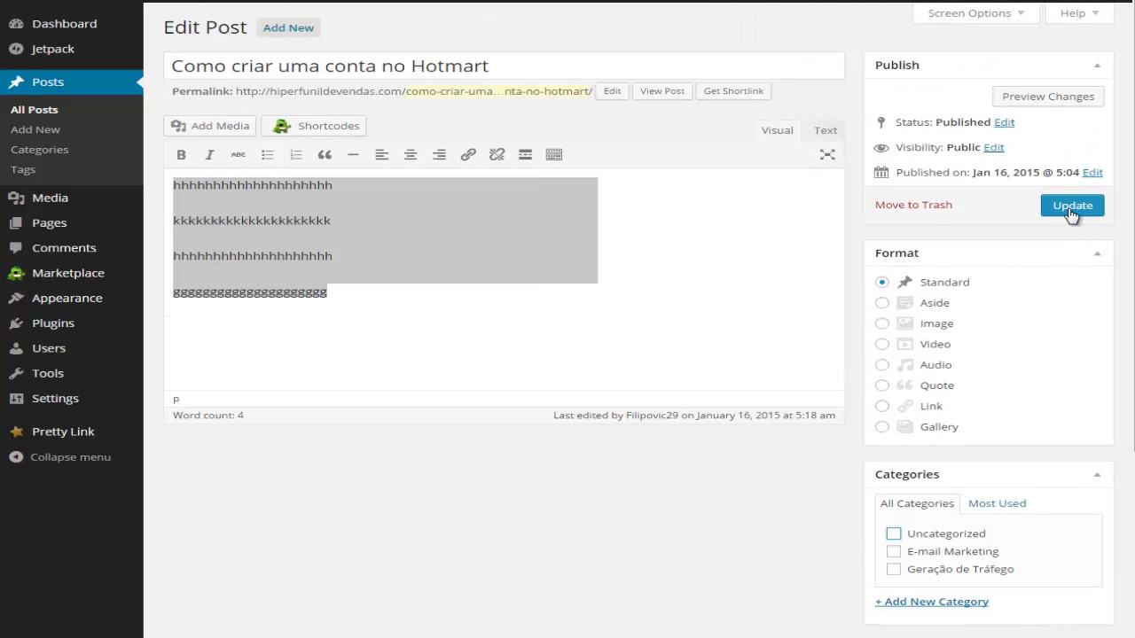
pyautogui.scroll(-3, 752, 526)
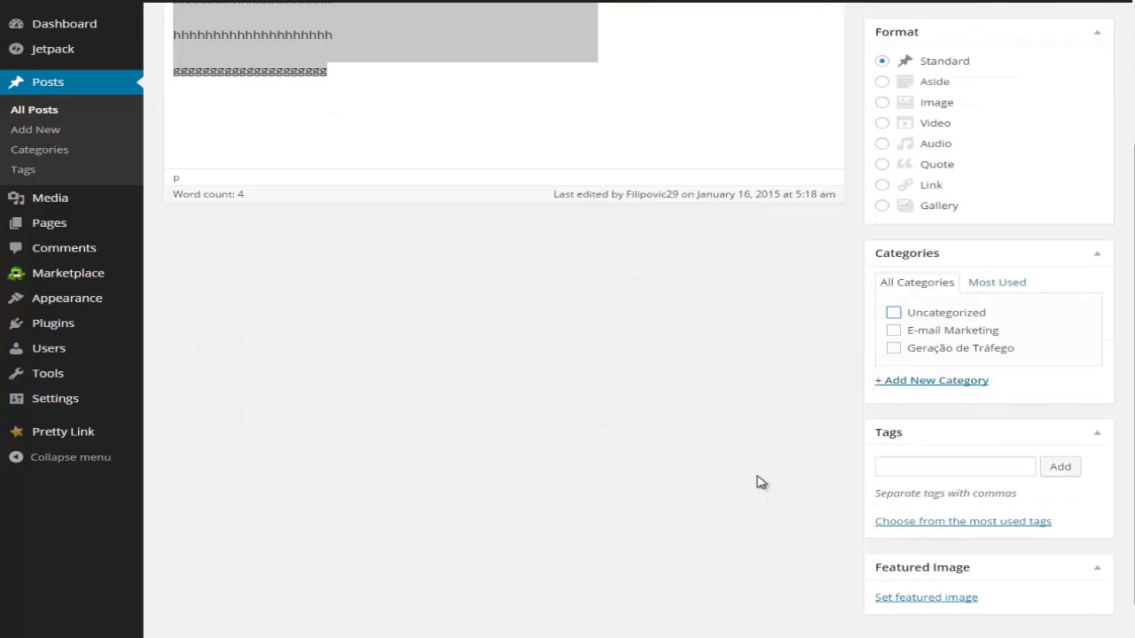
pyautogui.scroll(-1, 751, 443)
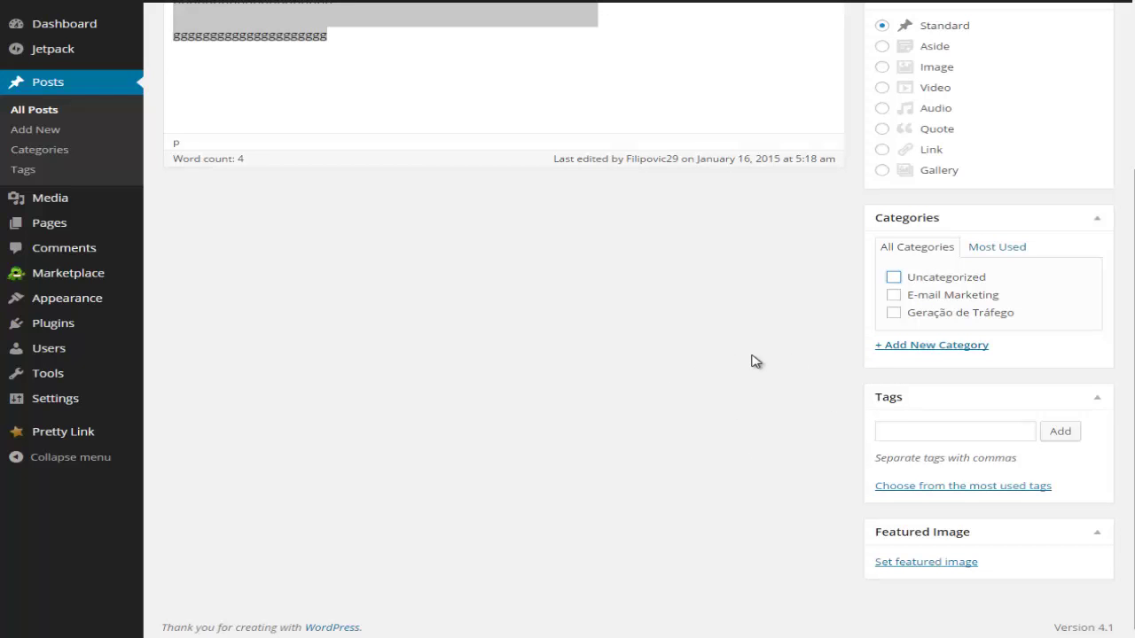
pyautogui.scroll(3, 788, 369)
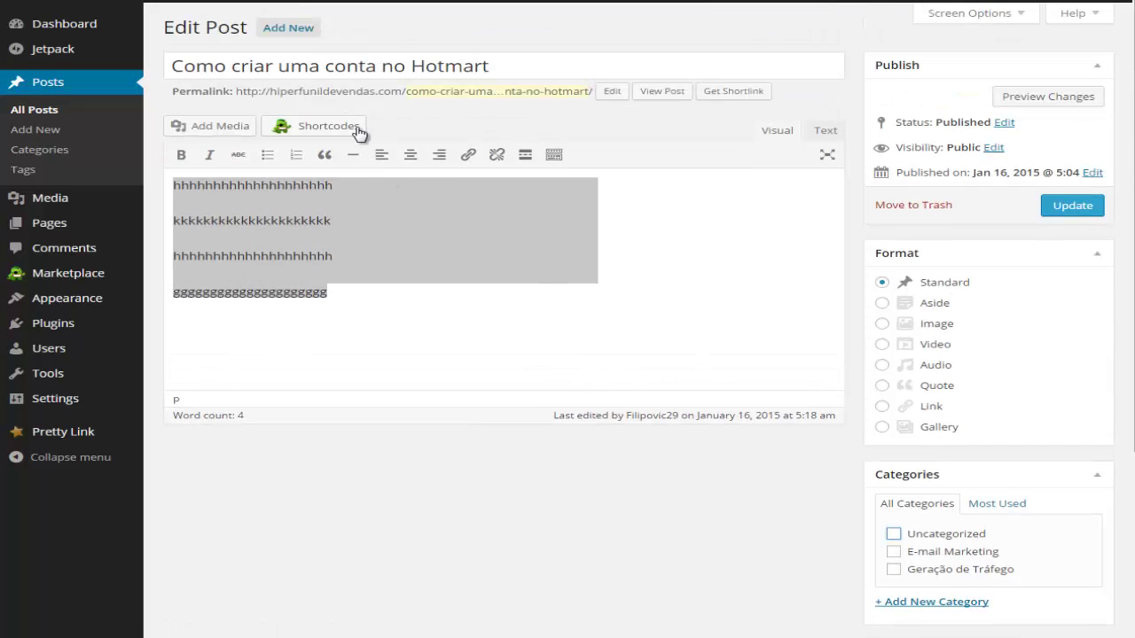
pyautogui.scroll(-3, 846, 289)
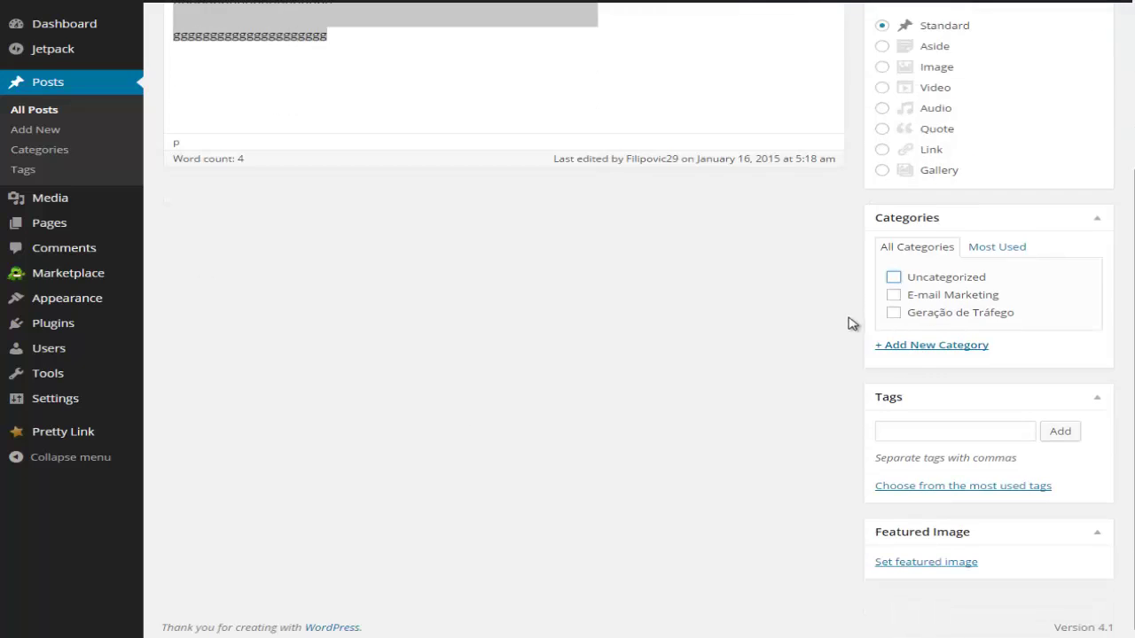
# Step: Create a new category named "Hotmart Expert" from within the post editor, without choosing a parent category
pyautogui.click(897, 345)
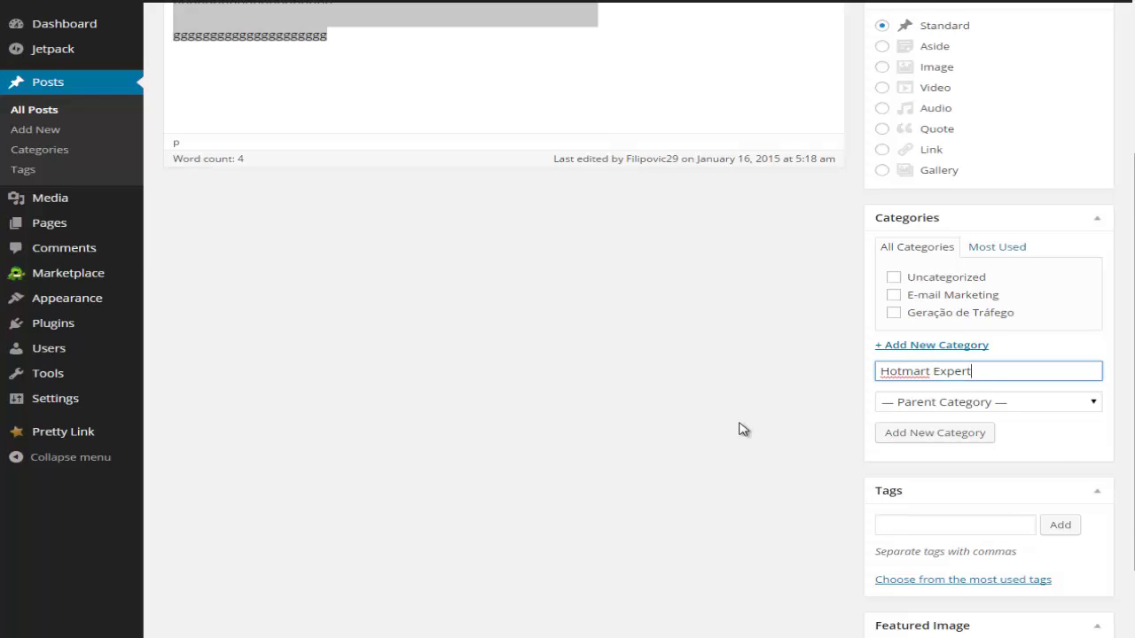
pyautogui.scroll(-1, 745, 430)
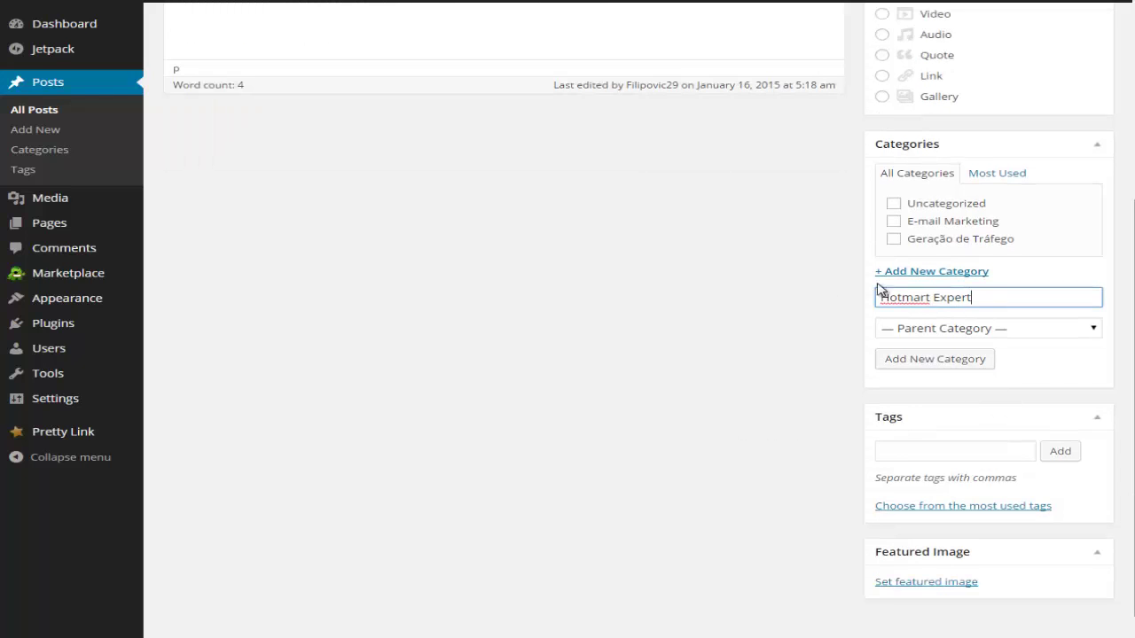
pyautogui.click(914, 367)
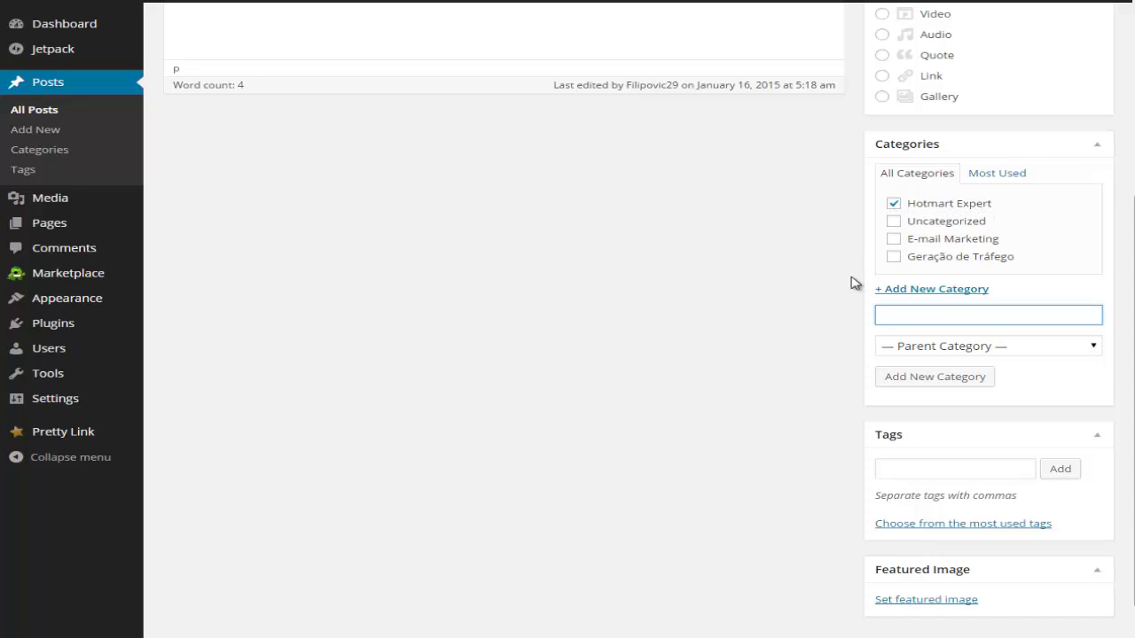
# Step: Update the post with its new category and view it on the live site
pyautogui.scroll(4, 838, 326)
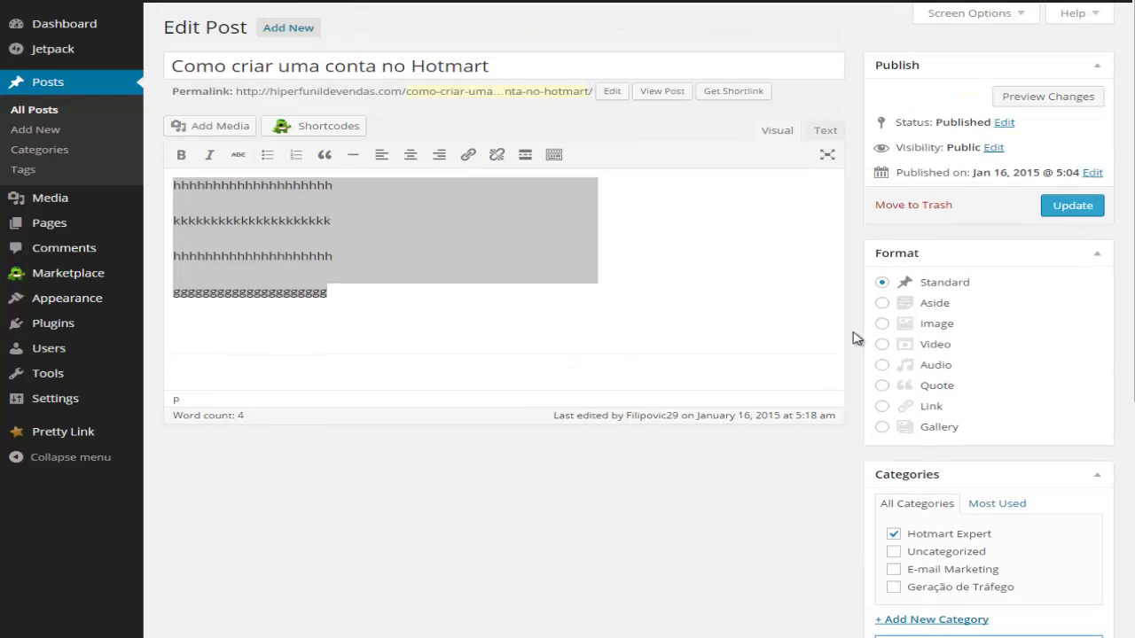
pyautogui.click(1076, 209)
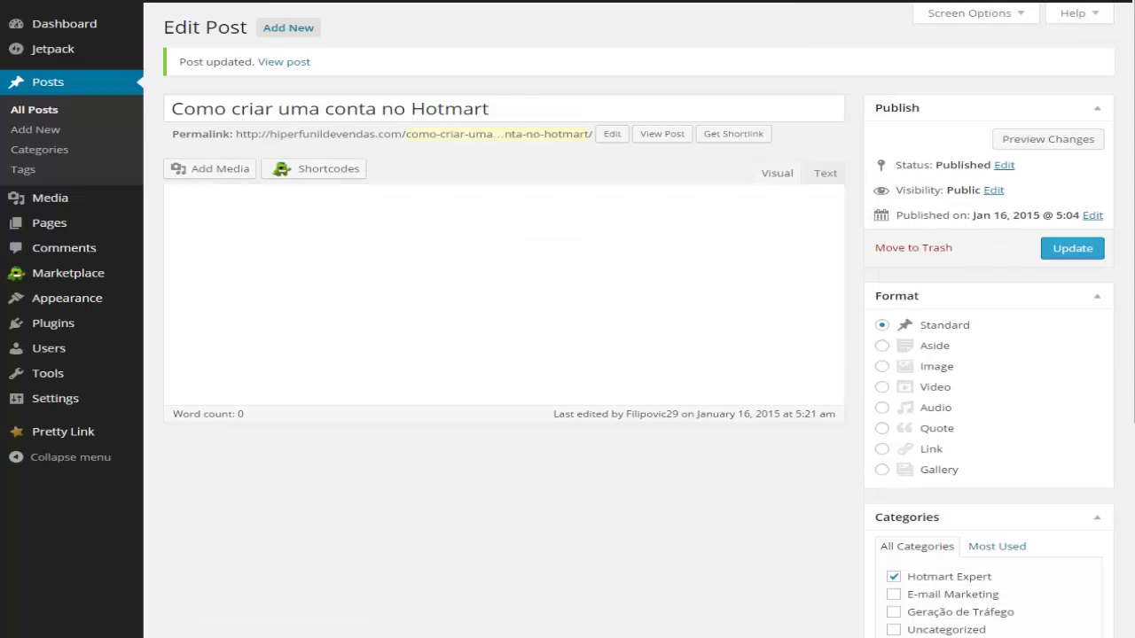
pyautogui.click(63, 23)
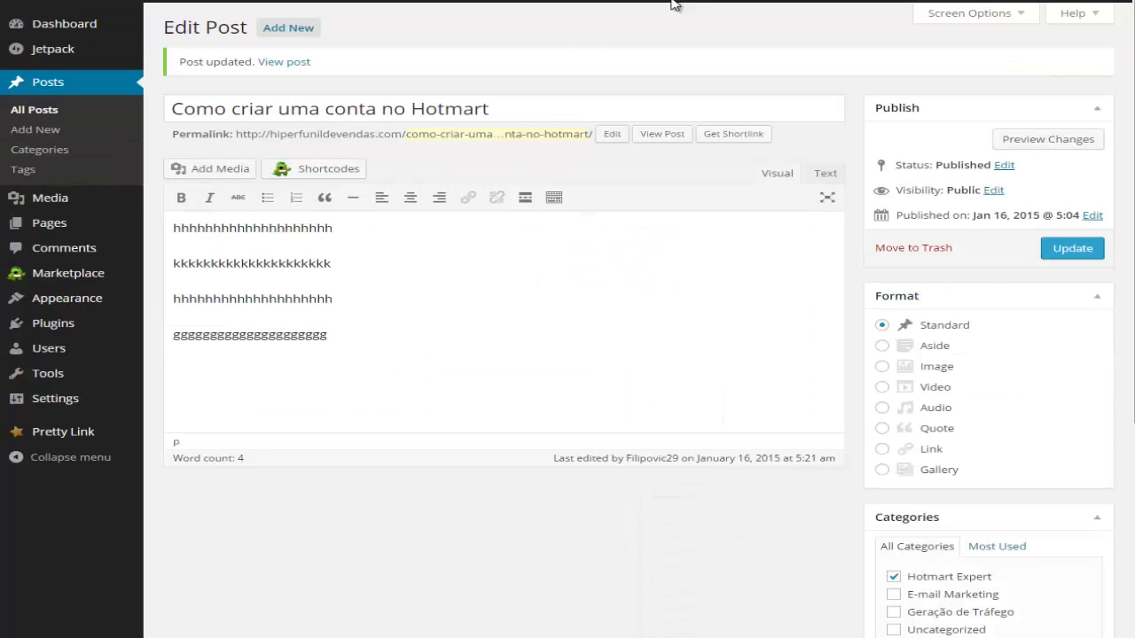
pyautogui.click(293, 62)
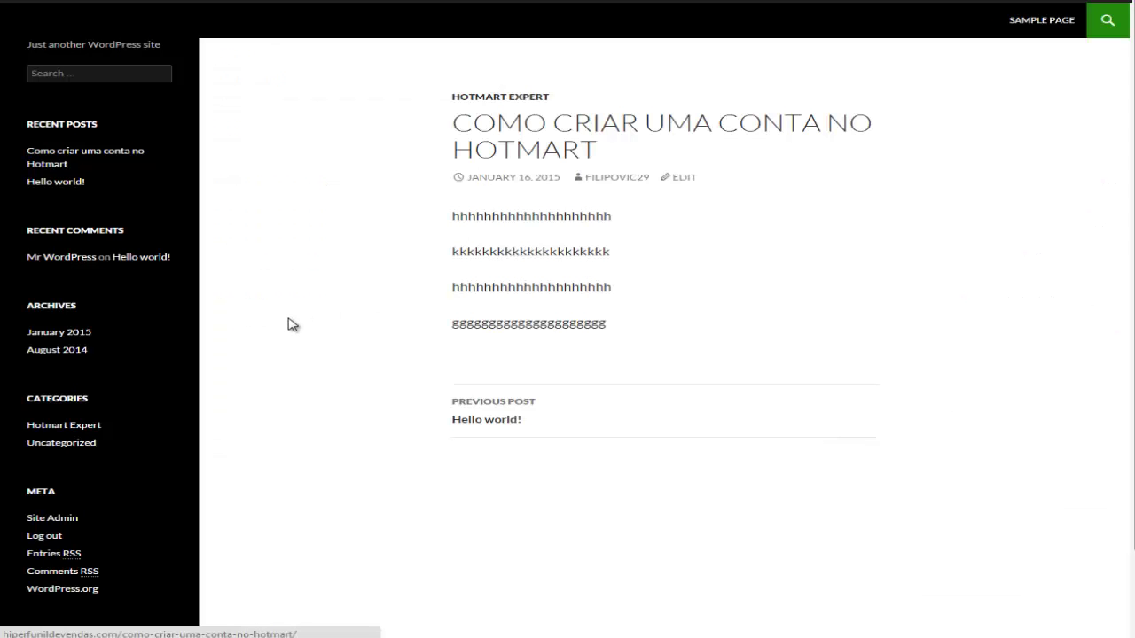
# Step: Browse the Uncategorized and Hotmart Expert category archives on the live site, then open the post listed under Hotmart Expert
pyautogui.scroll(-1, 294, 326)
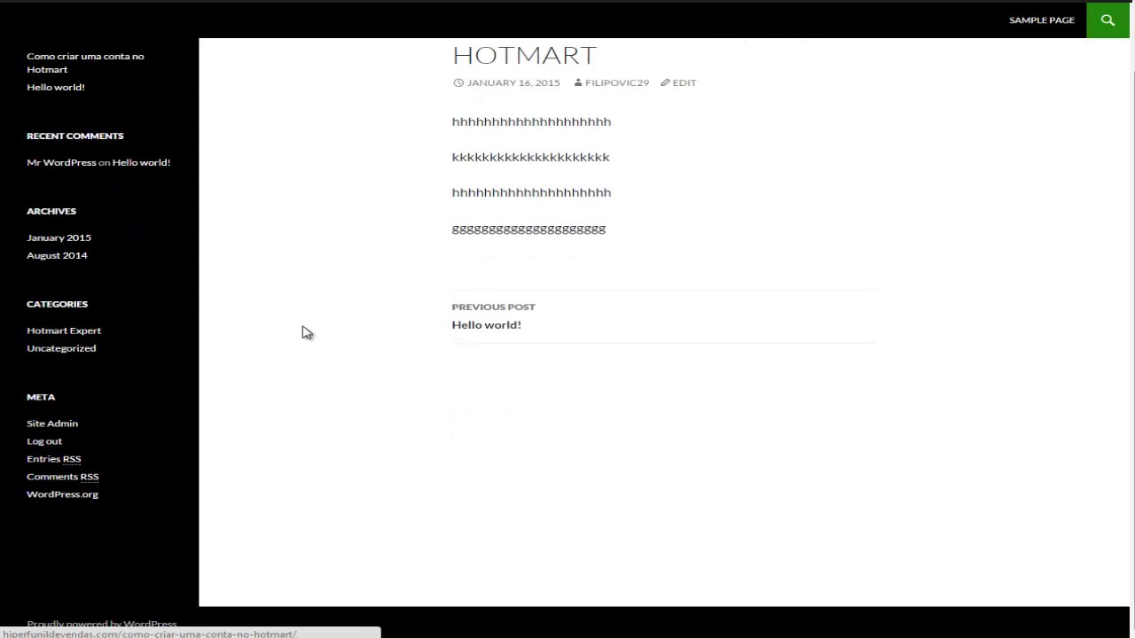
pyautogui.click(83, 351)
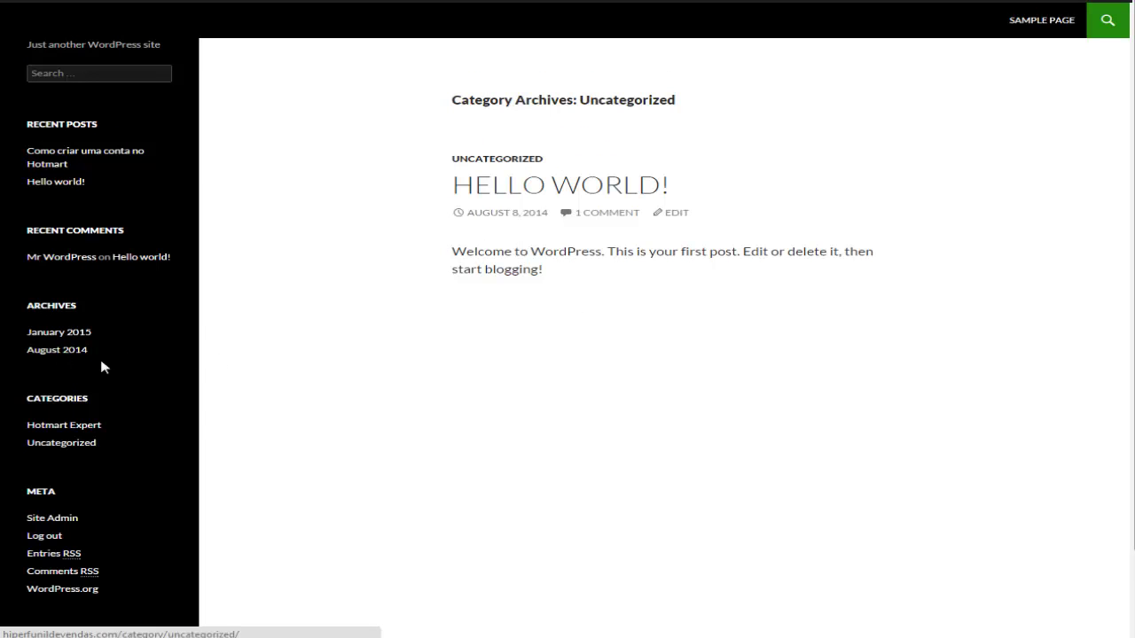
pyautogui.doubleClick(457, 99)
pyautogui.moveTo(585, 100); pyautogui.dragTo(621, 280)
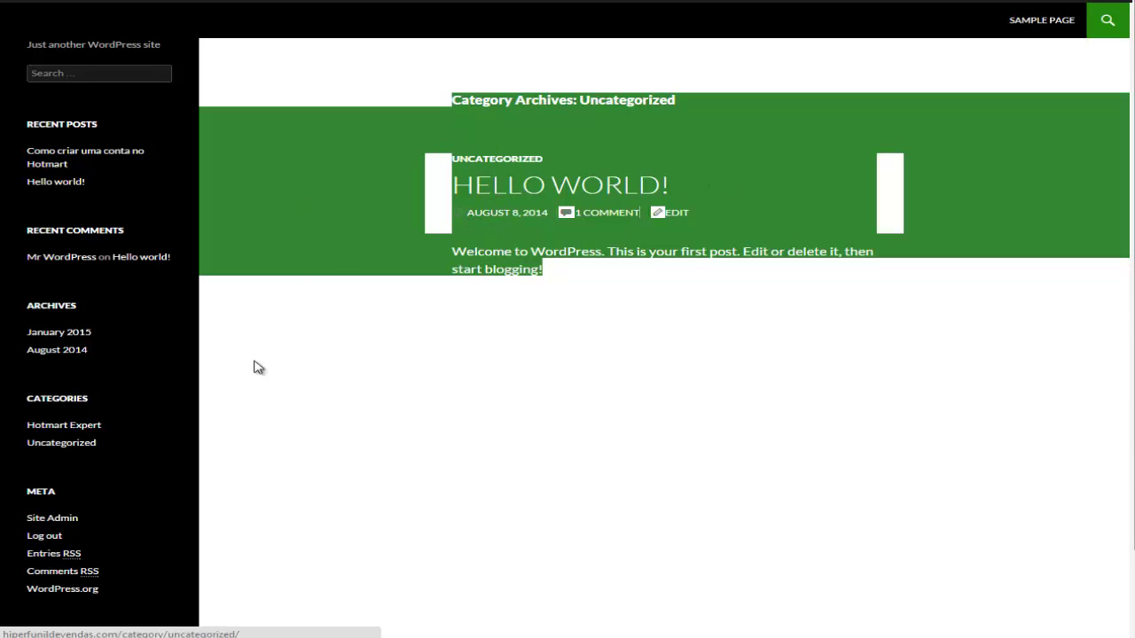
pyautogui.click(68, 426)
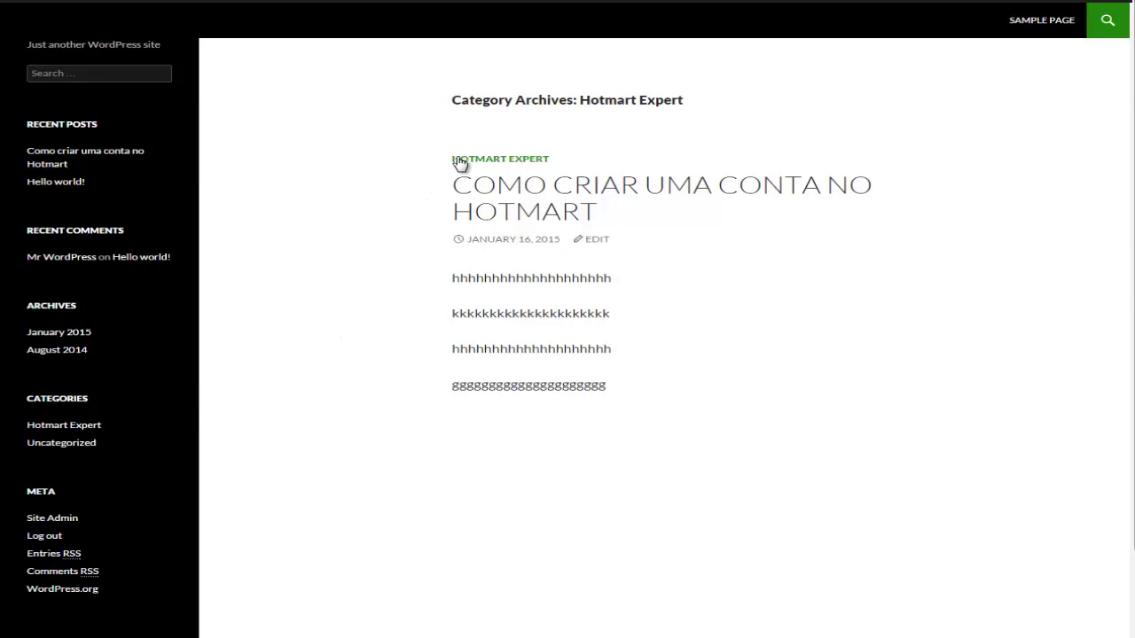
pyautogui.click(455, 186)
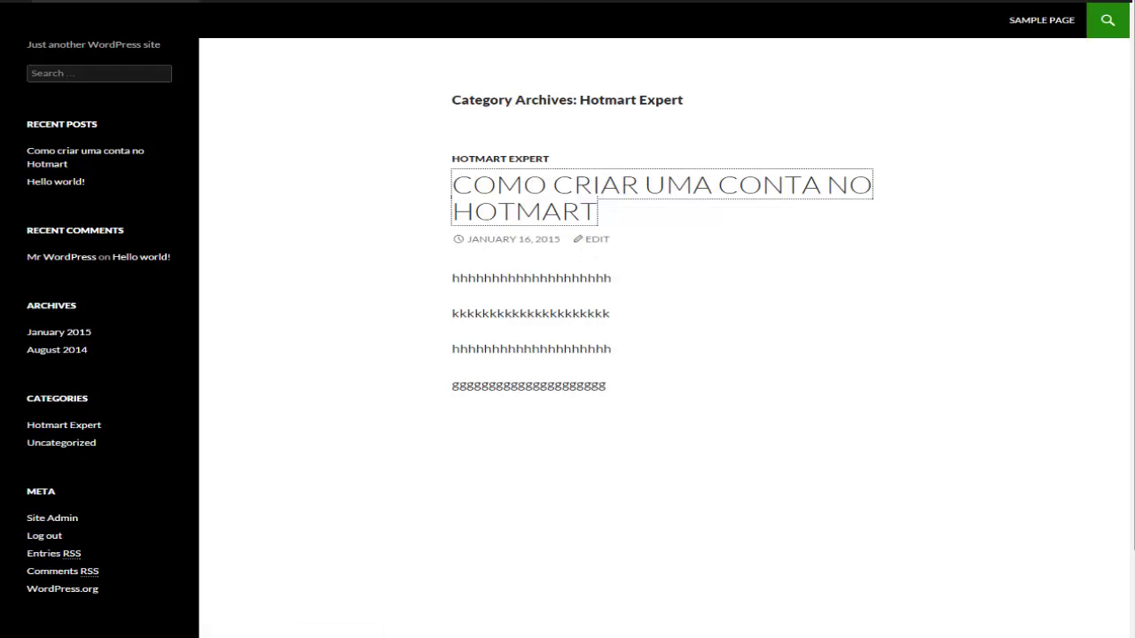
# Step: Return to the editor of the post "Como criar uma conta no Hotmart", replace its Hotmart Expert category with Geração de Tráfego and update it
pyautogui.hotkey('alt', 'Left')
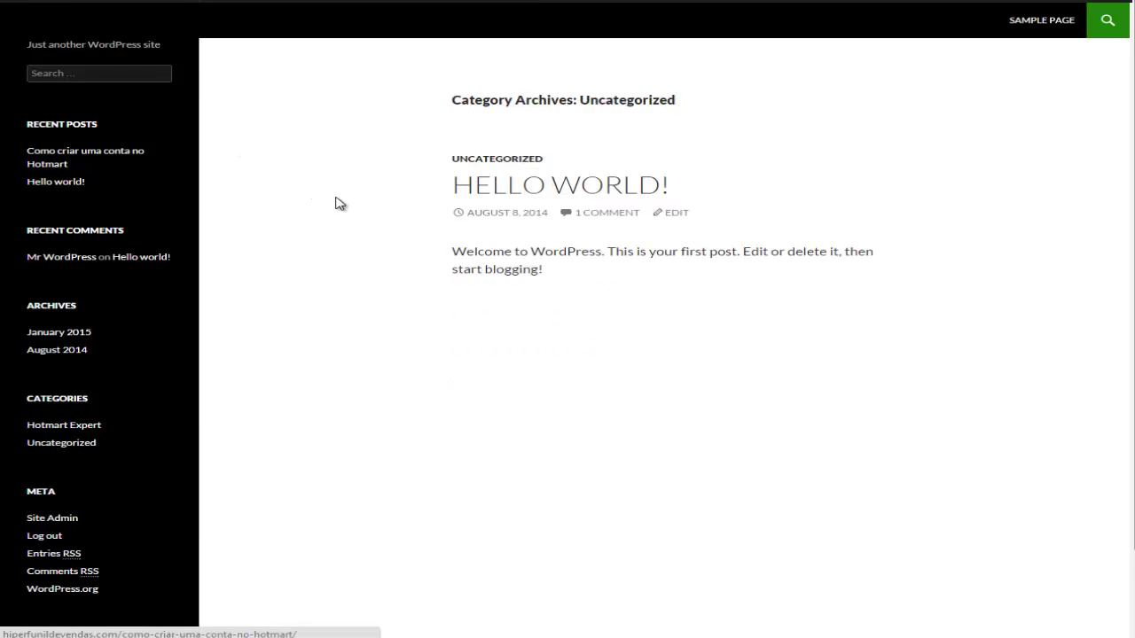
pyautogui.hotkey('alt', 'Left')
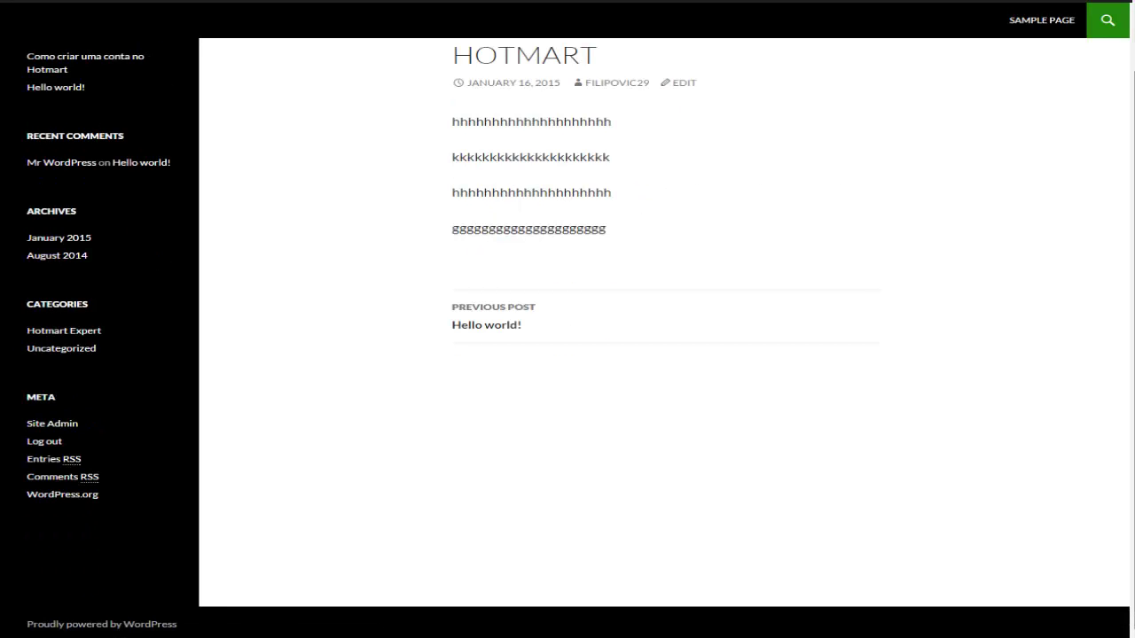
pyautogui.hotkey('alt', 'Left')
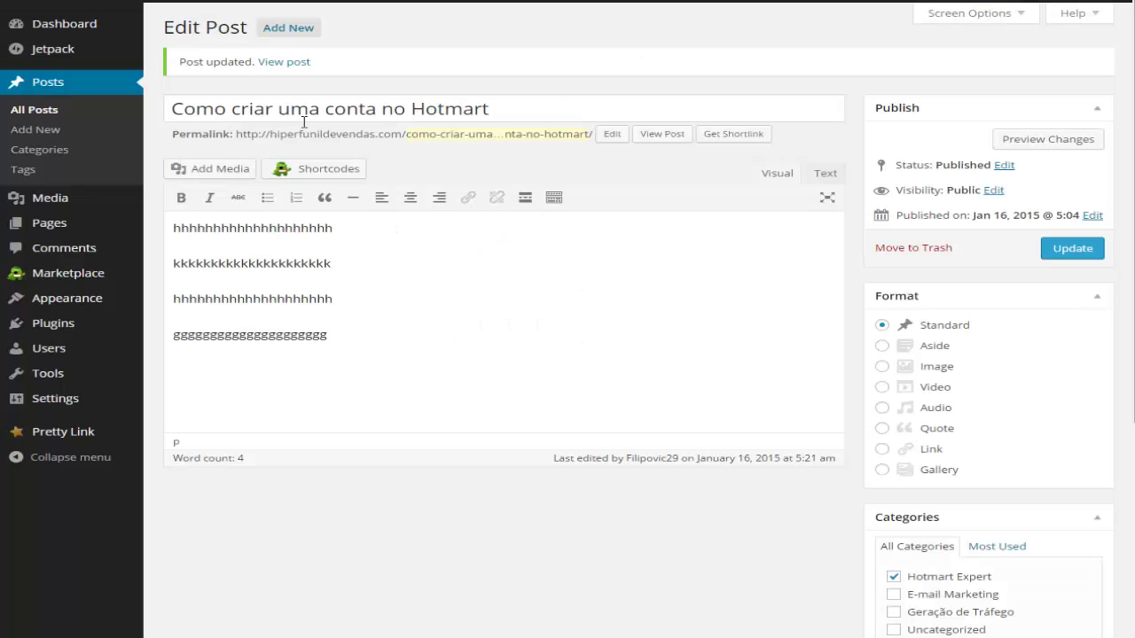
pyautogui.scroll(-3, 891, 366)
pyautogui.click(893, 355)
pyautogui.click(893, 409)
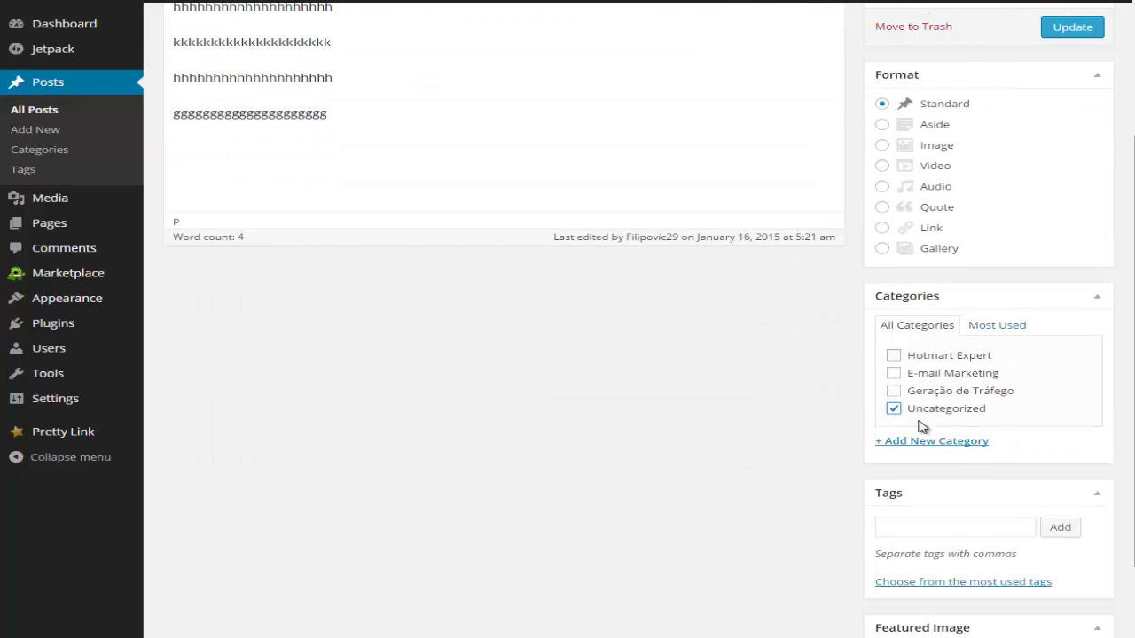
pyautogui.click(892, 391)
pyautogui.scroll(2, 809, 393)
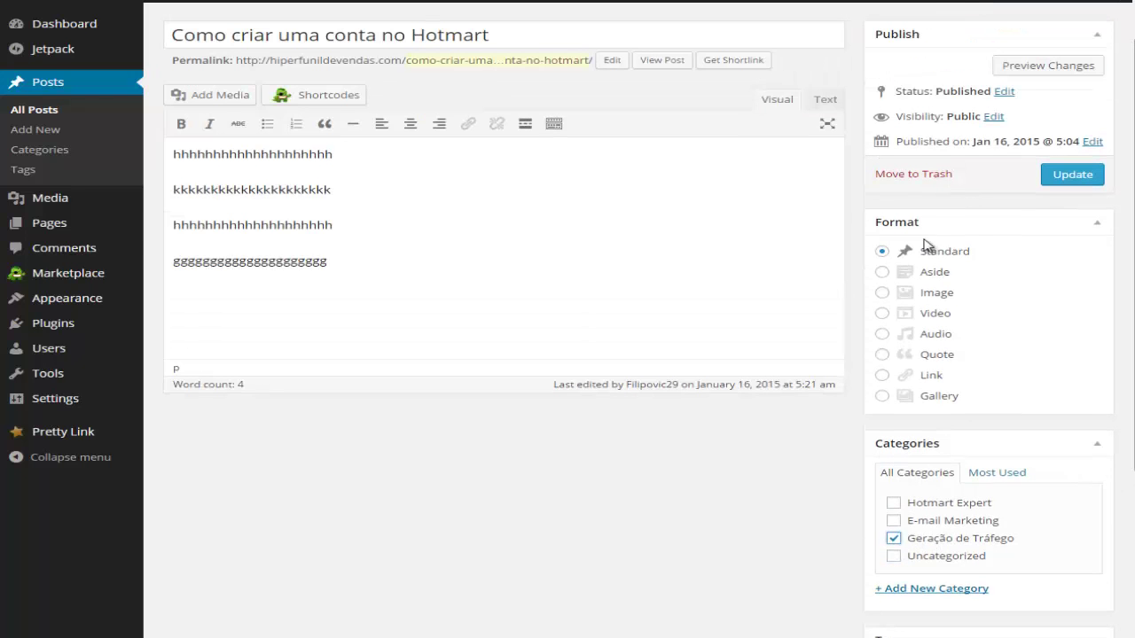
pyautogui.click(1073, 177)
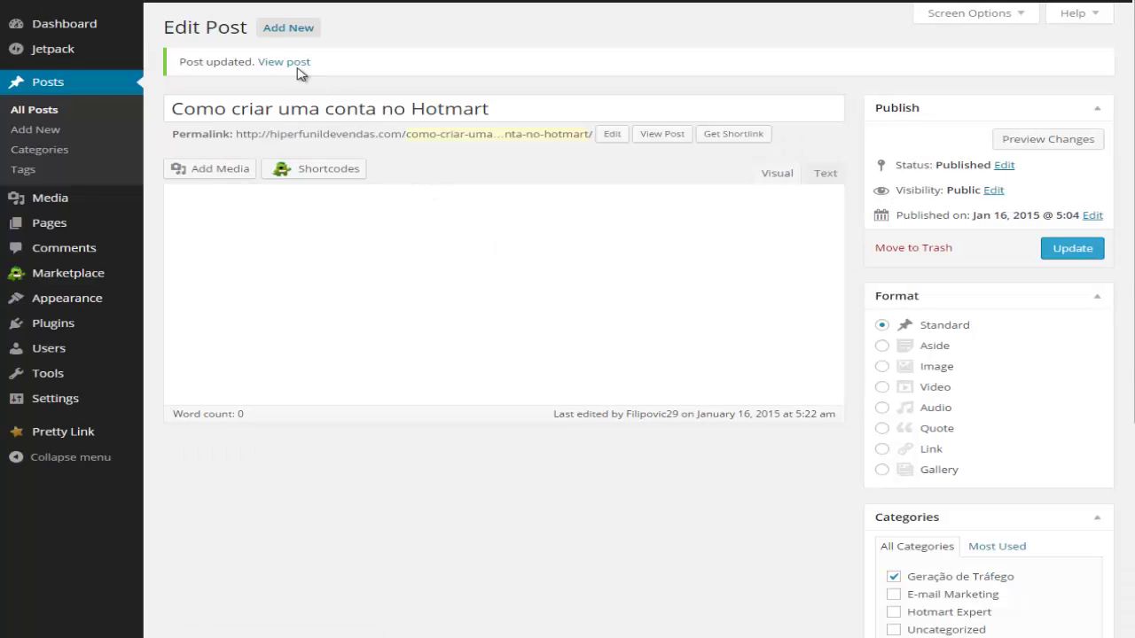
# Step: View the updated post on the live site and check its category label and the site's category list
pyautogui.click(296, 66)
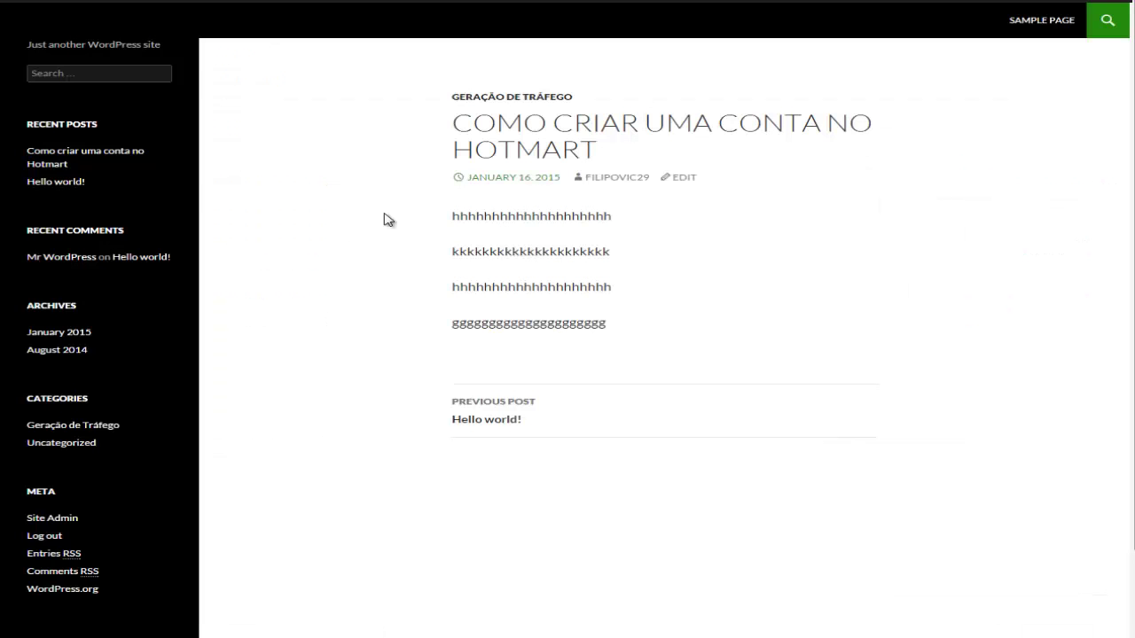
pyautogui.scroll(-3, 328, 274)
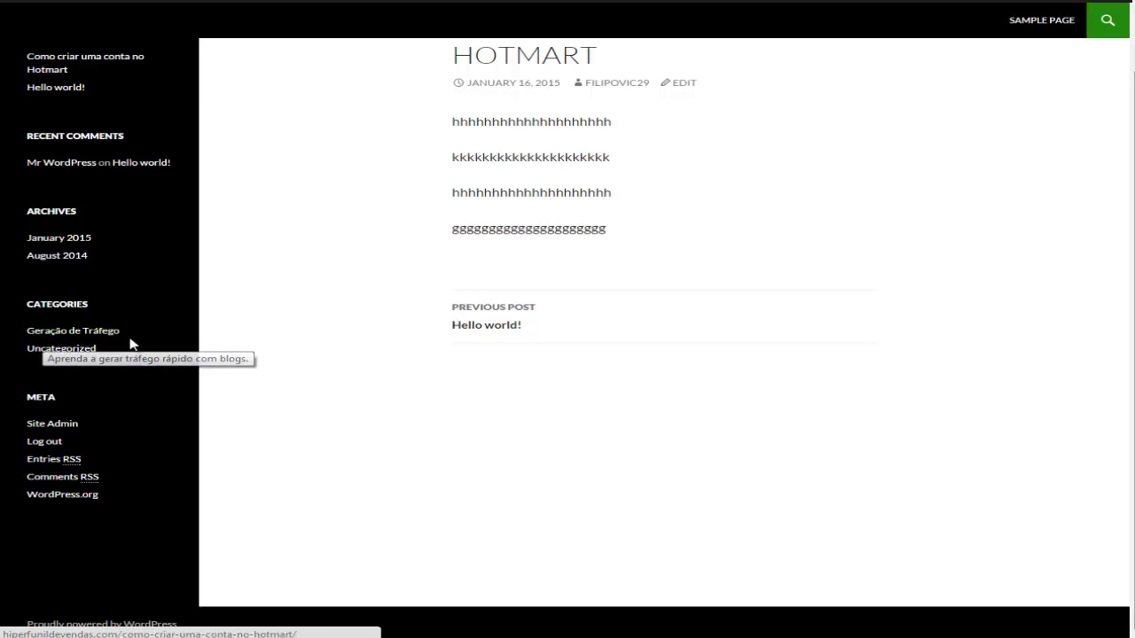
pyautogui.scroll(1, 198, 295)
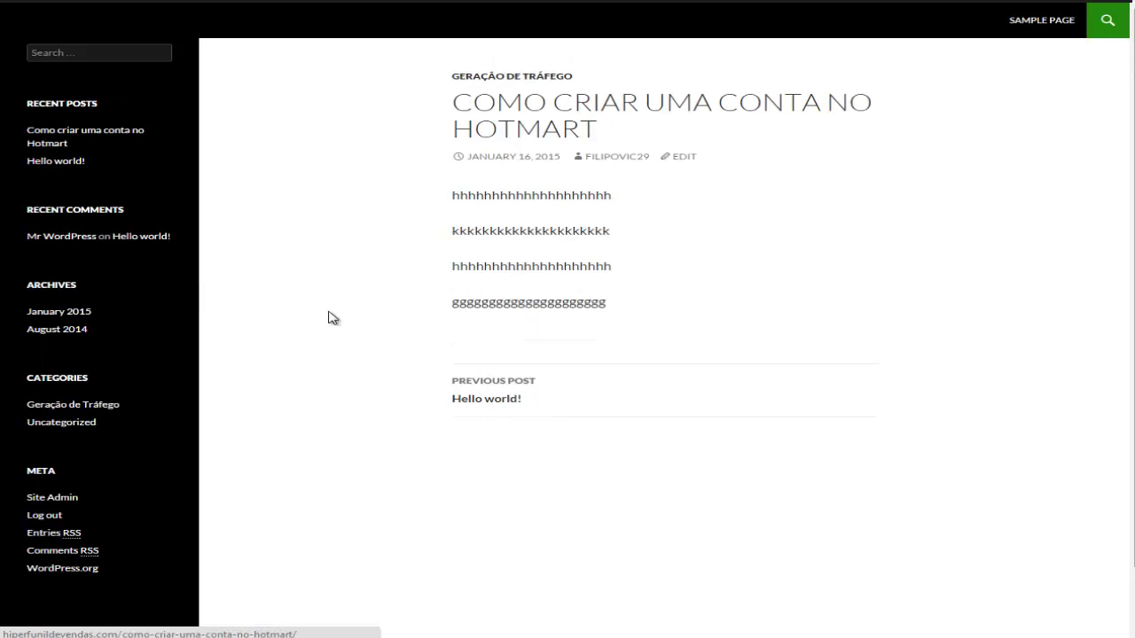